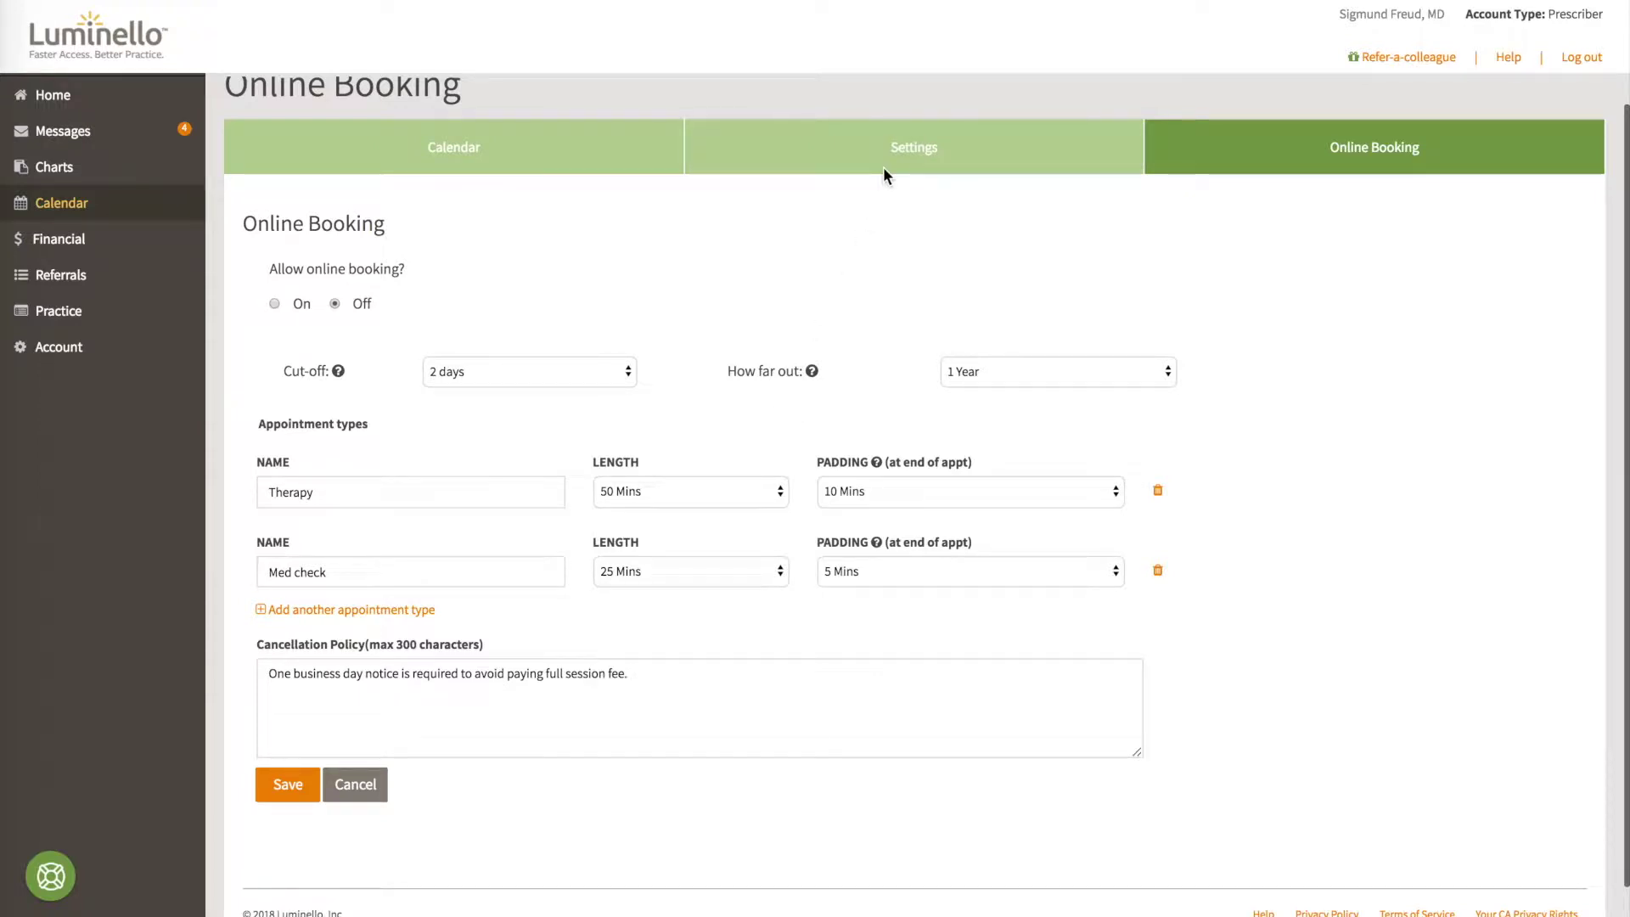
Turn on online booking for the practice calendar and review the reschedule, cancellation and notification options
{"action": "left_click", "coordinate": [274, 304]}
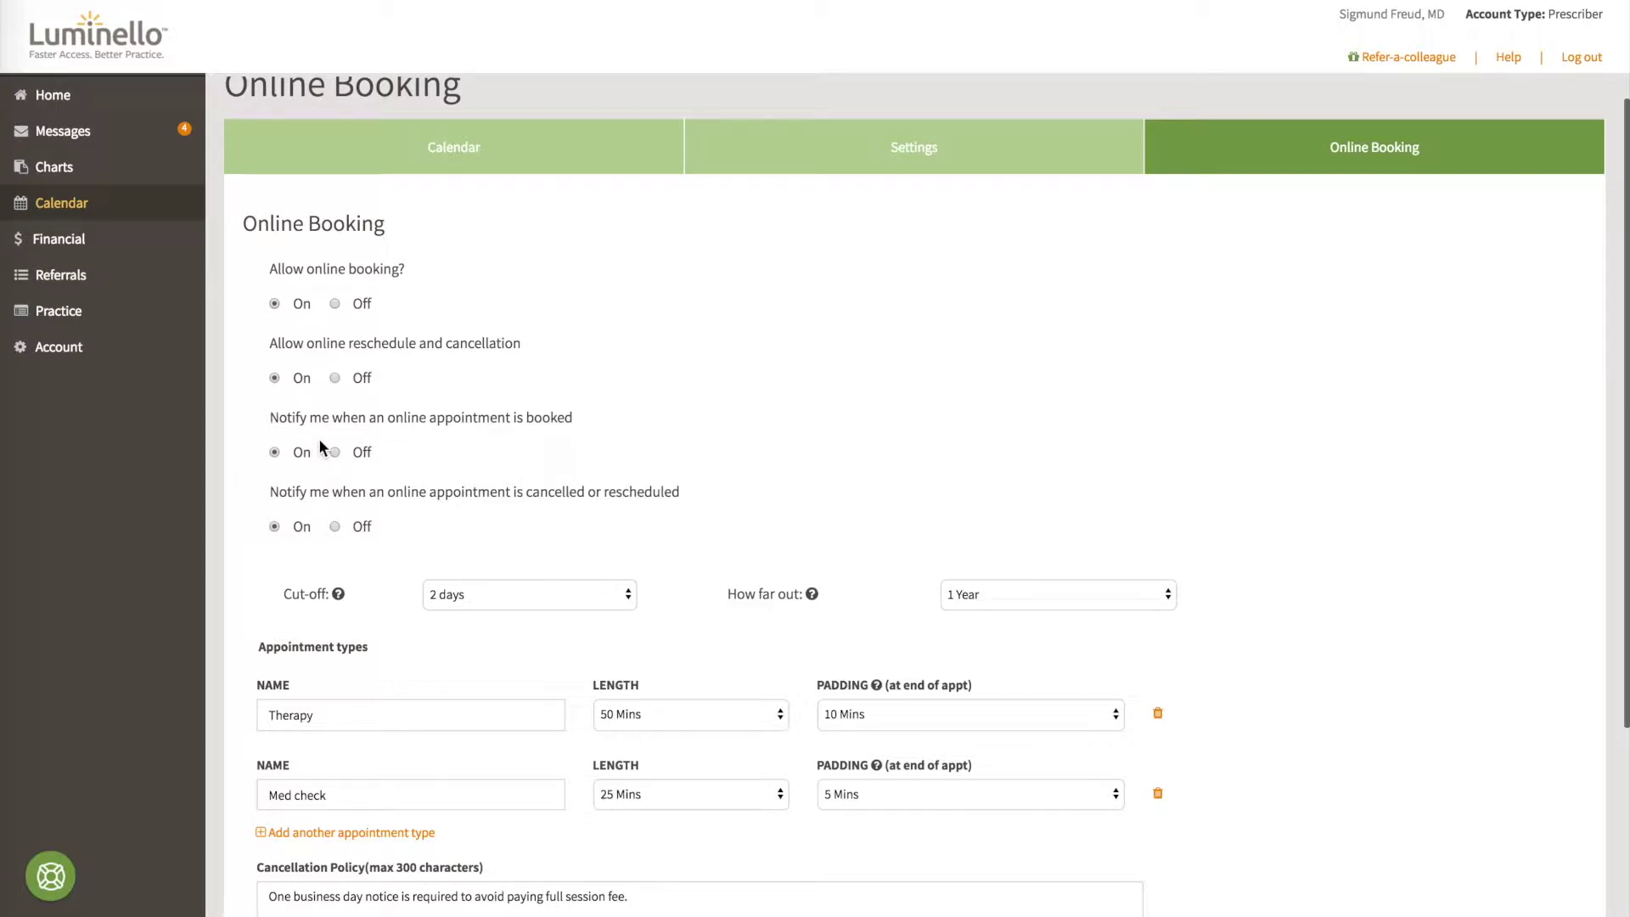
{"action": "scroll", "coordinate": [315, 495], "scroll_direction": "down", "scroll_amount": 1}
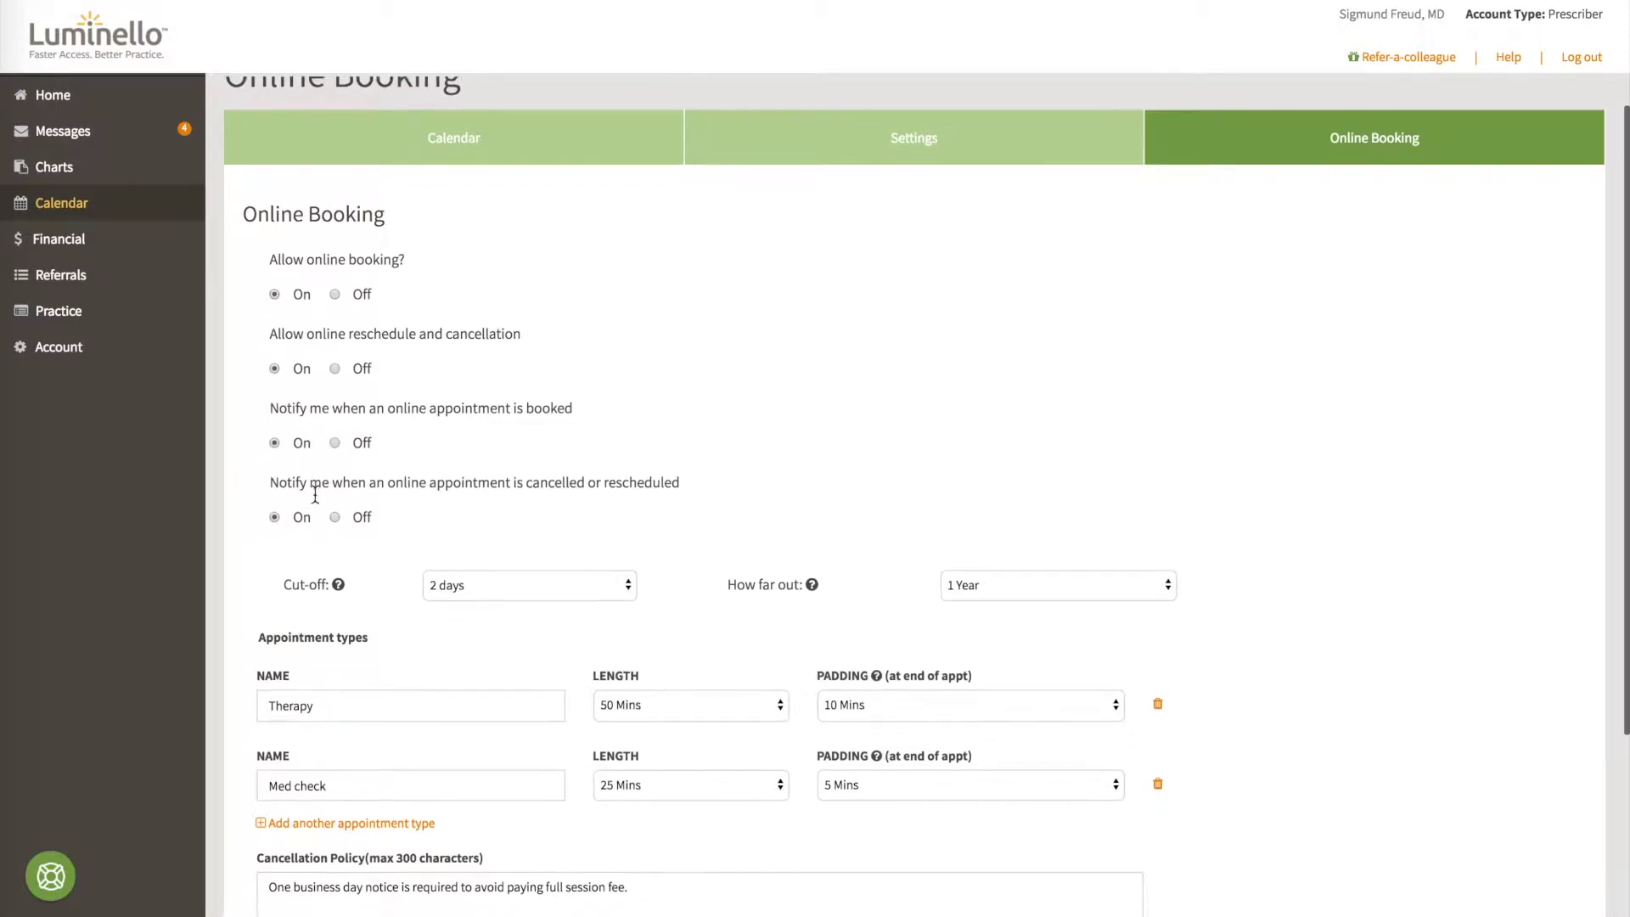
{"action": "scroll", "coordinate": [315, 495], "scroll_direction": "down", "scroll_amount": 1}
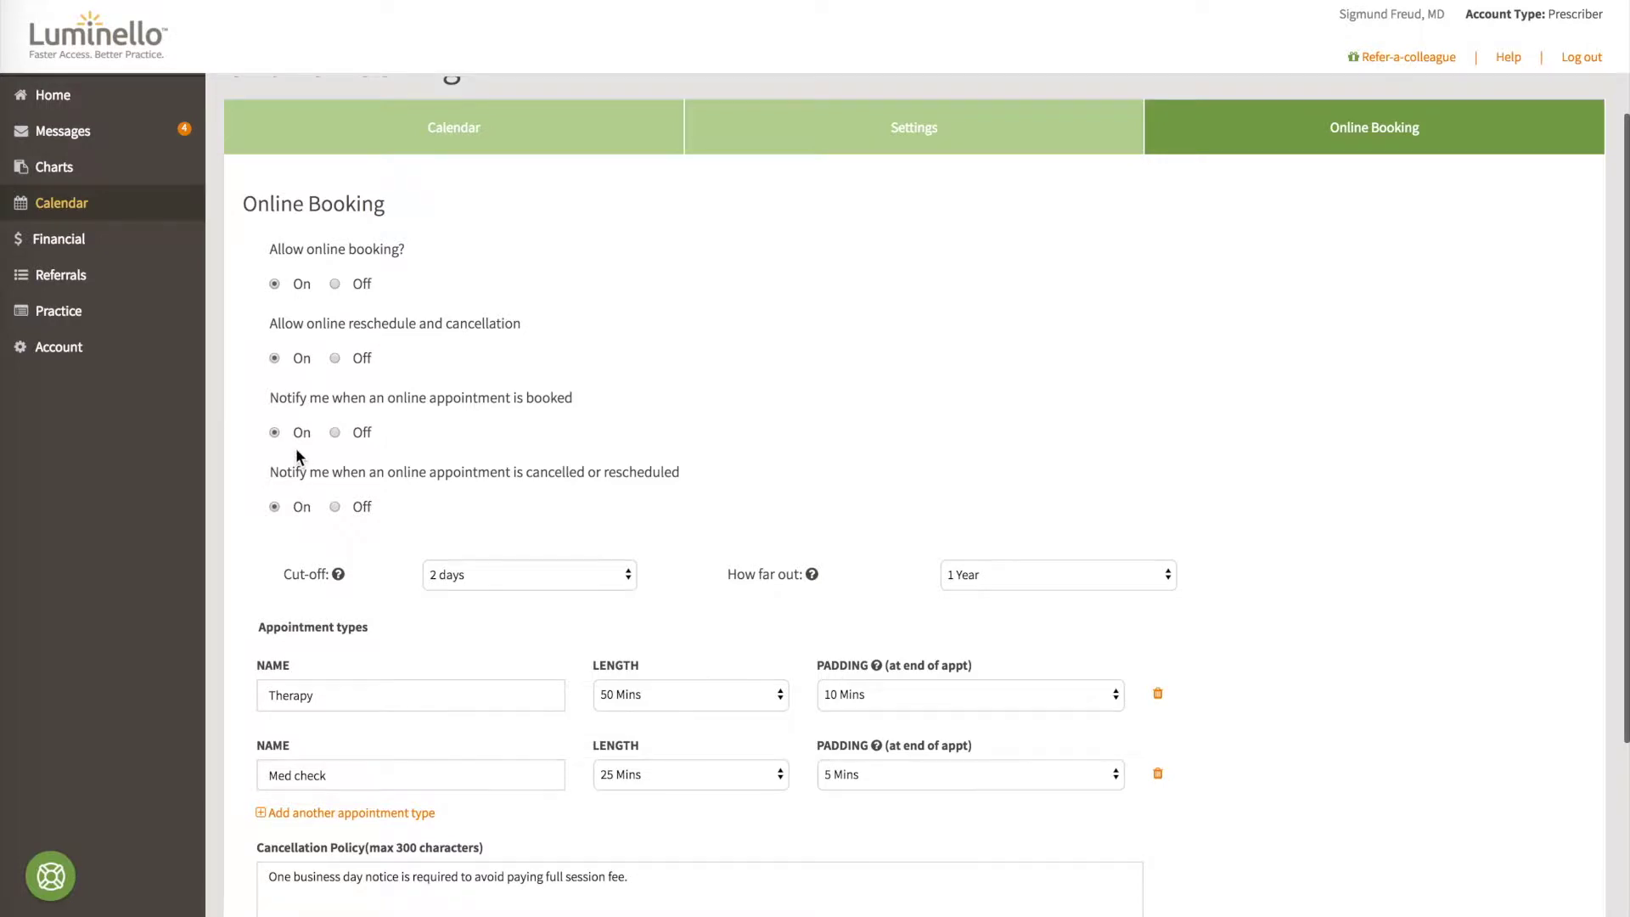
{"action": "scroll", "coordinate": [296, 446], "scroll_direction": "down", "scroll_amount": 2}
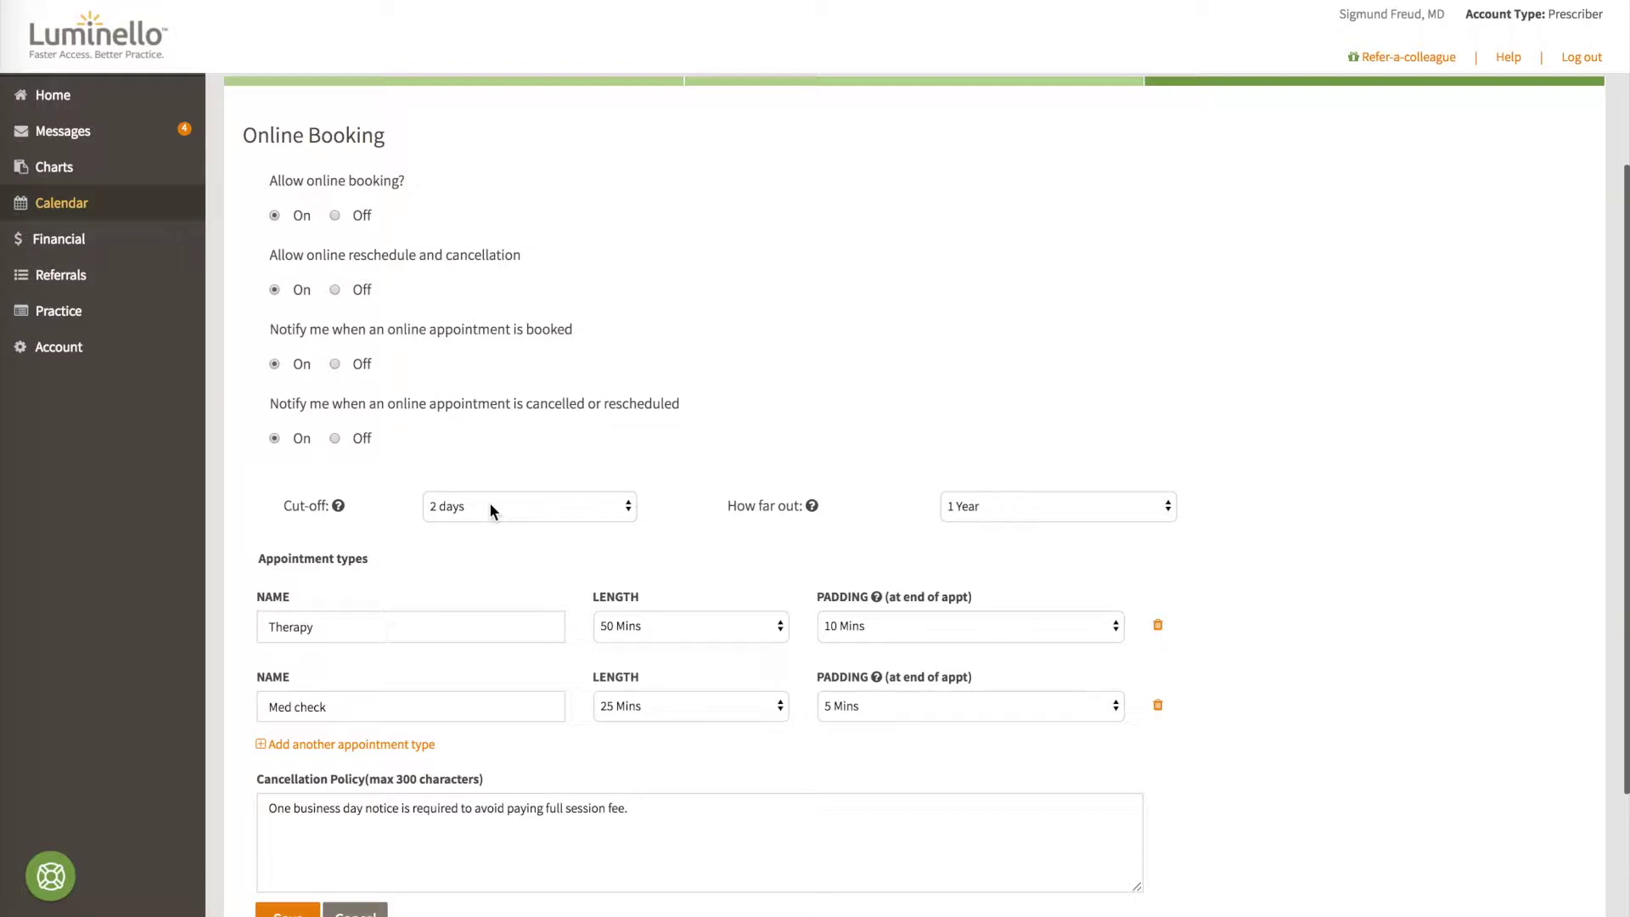
Set the online booking cut-off to 1 day and how far out patients can book to 30 days
{"action": "left_click", "coordinate": [580, 507]}
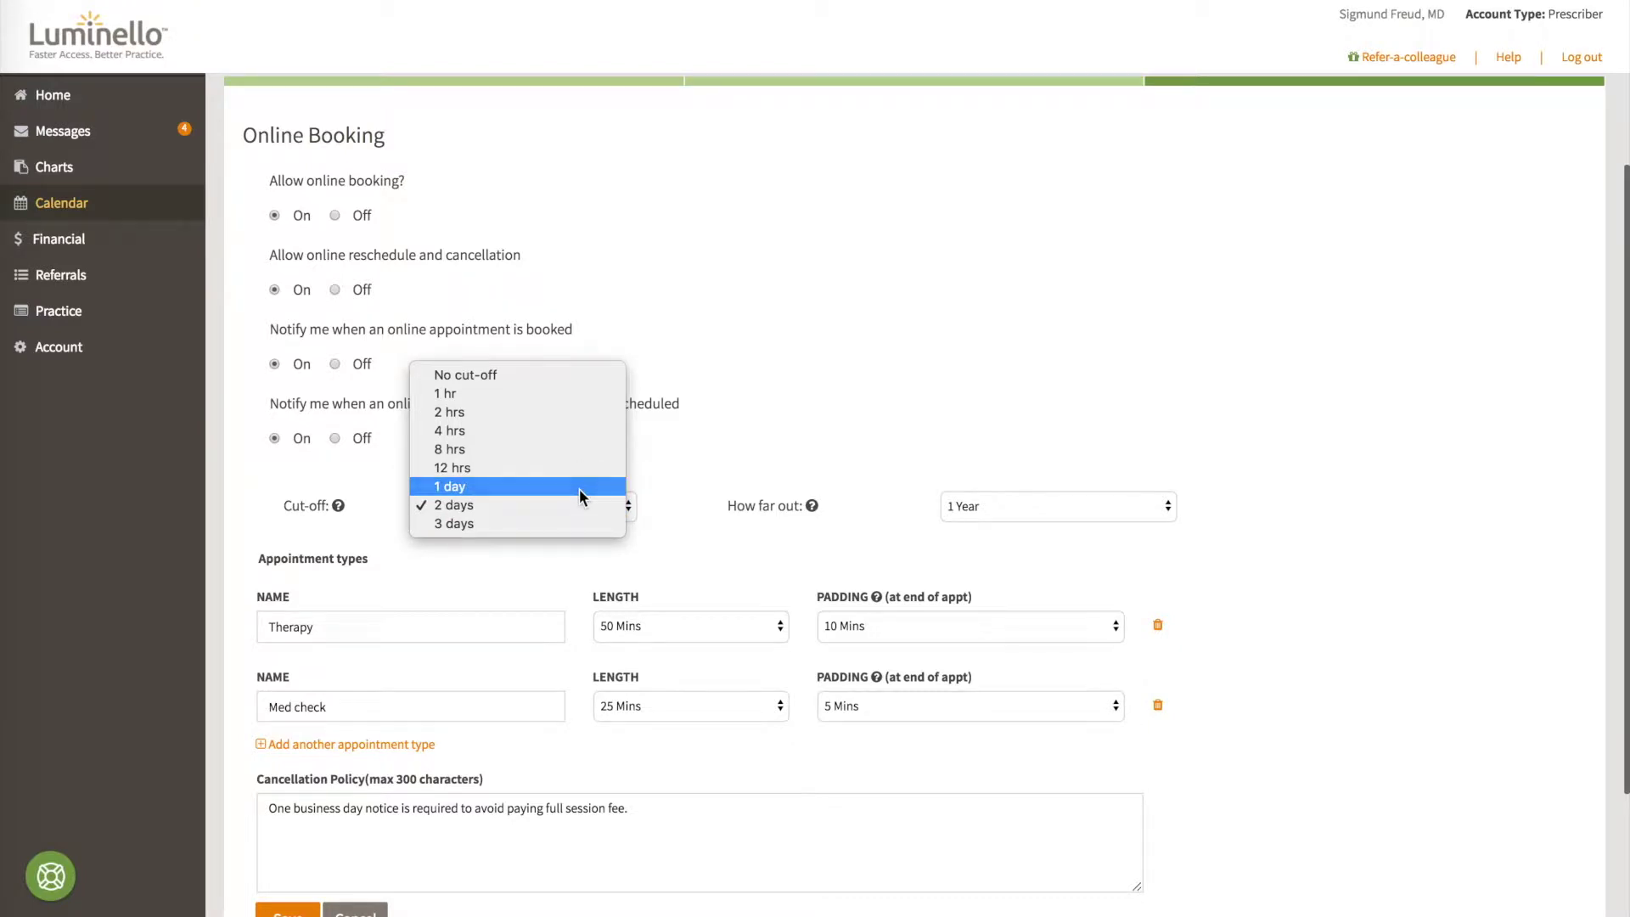
{"action": "left_click", "coordinate": [579, 487]}
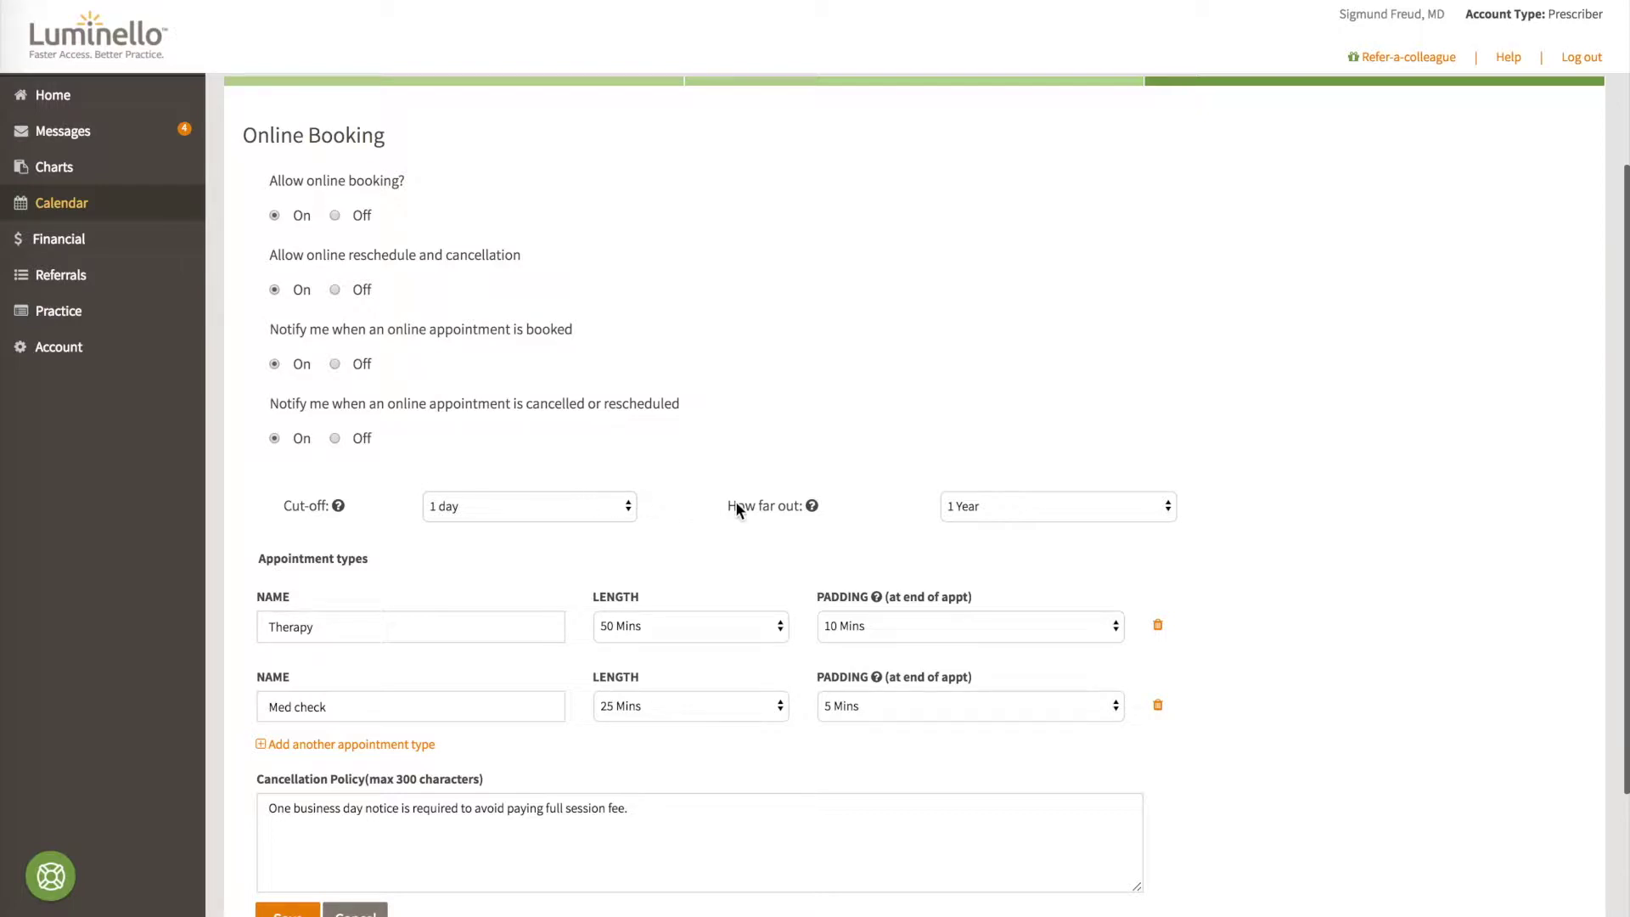
{"action": "left_click", "coordinate": [1032, 509]}
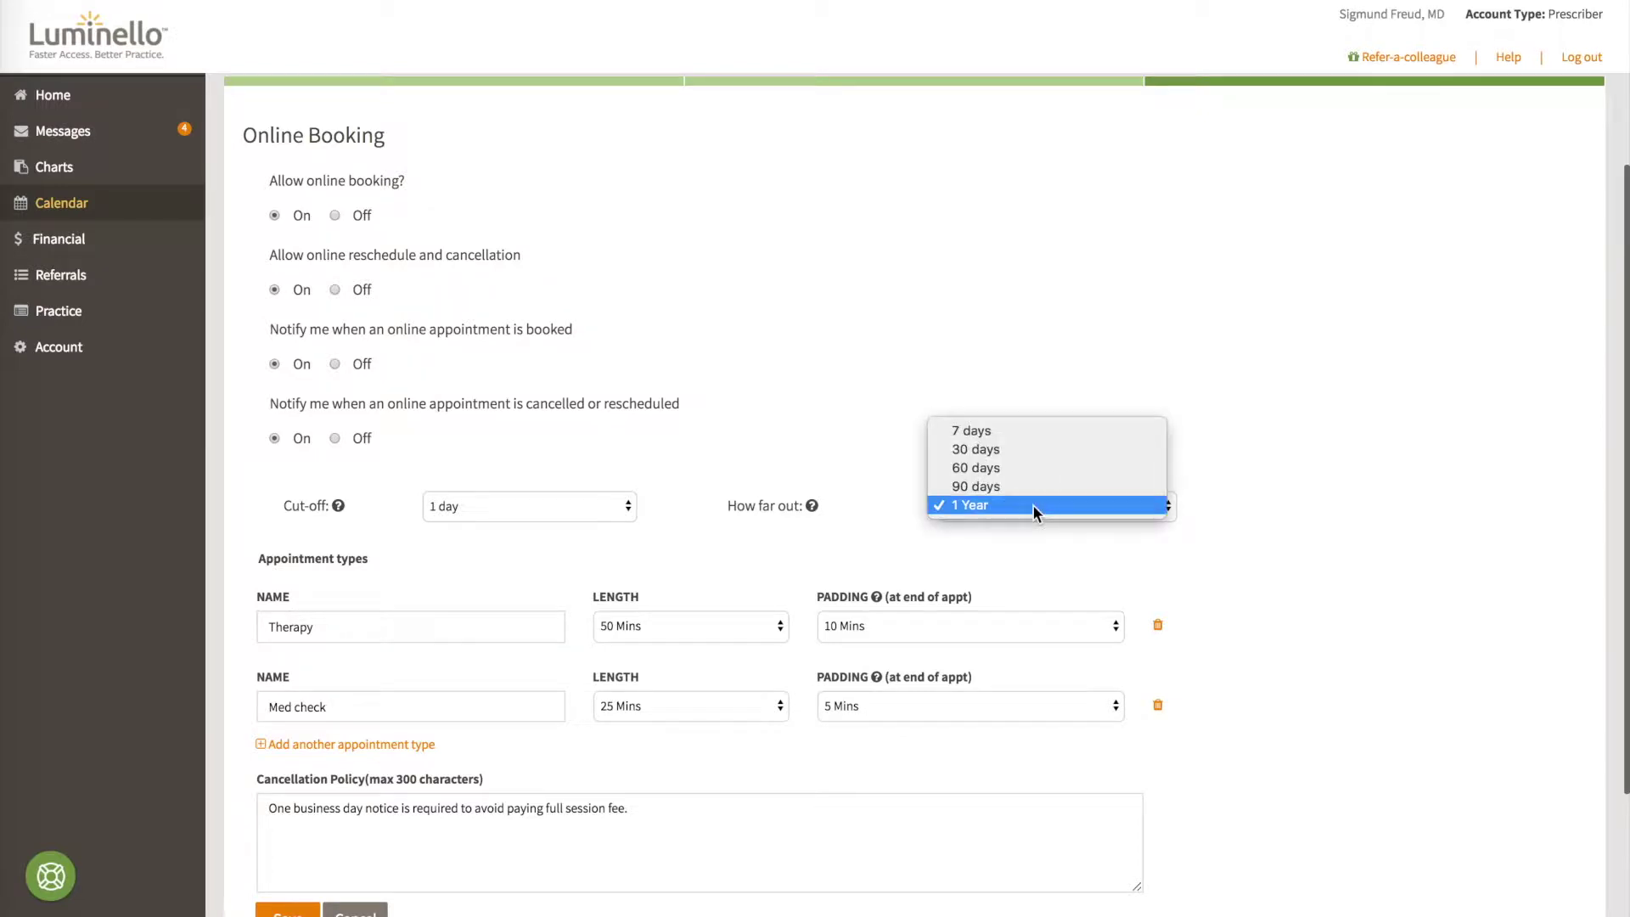
{"action": "left_click", "coordinate": [1037, 456]}
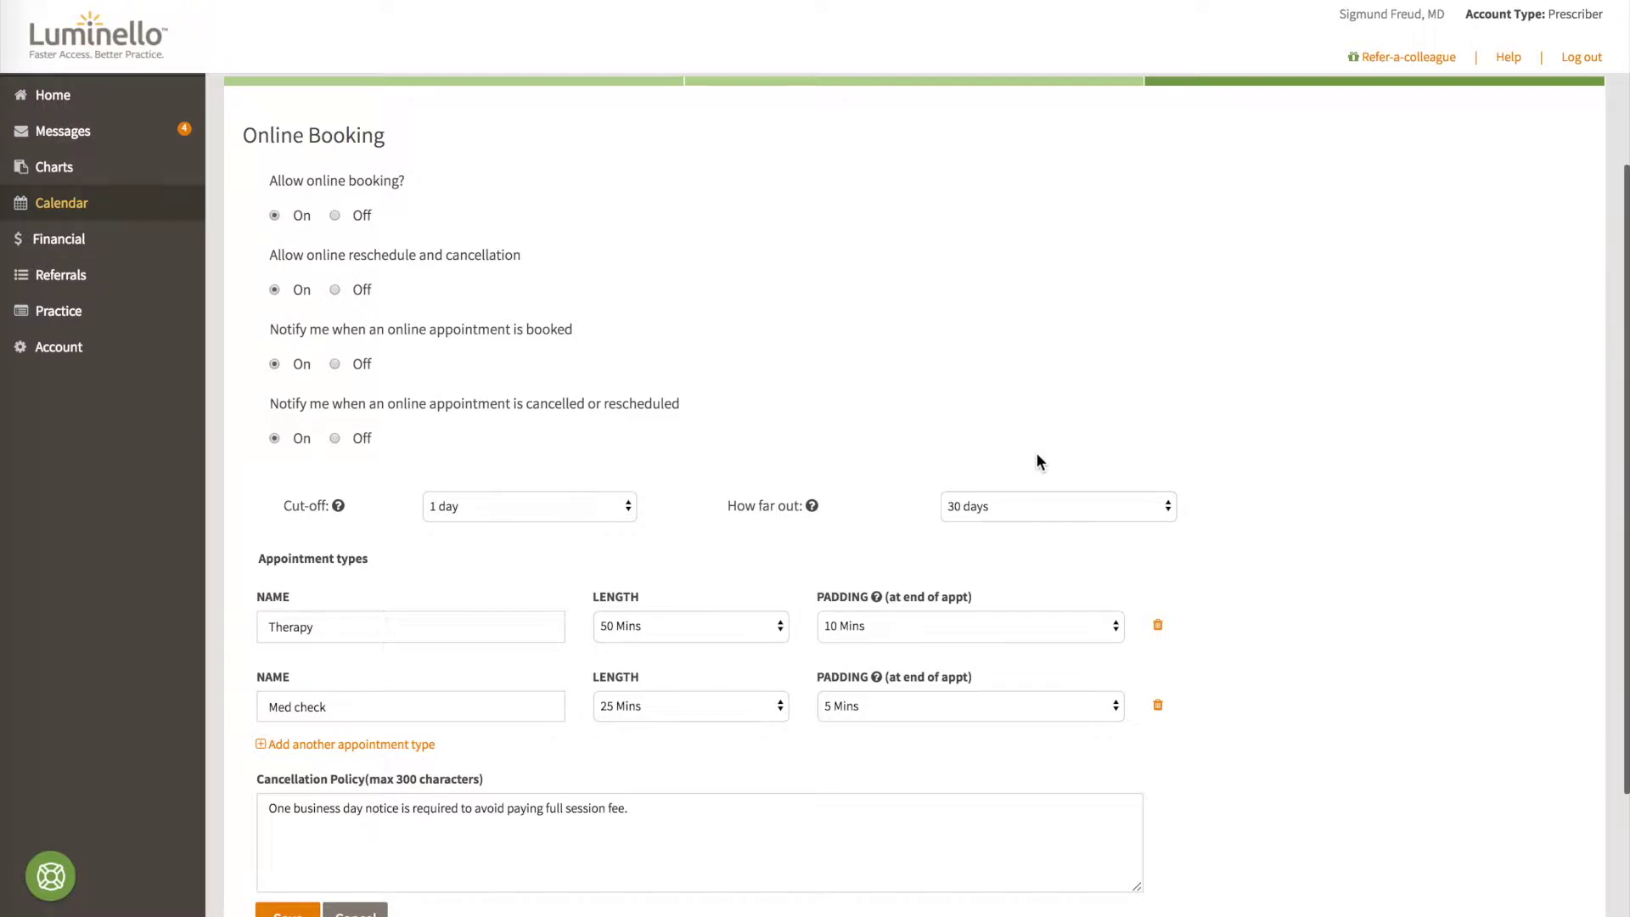
{"action": "scroll", "coordinate": [1038, 461], "scroll_direction": "down", "scroll_amount": 3}
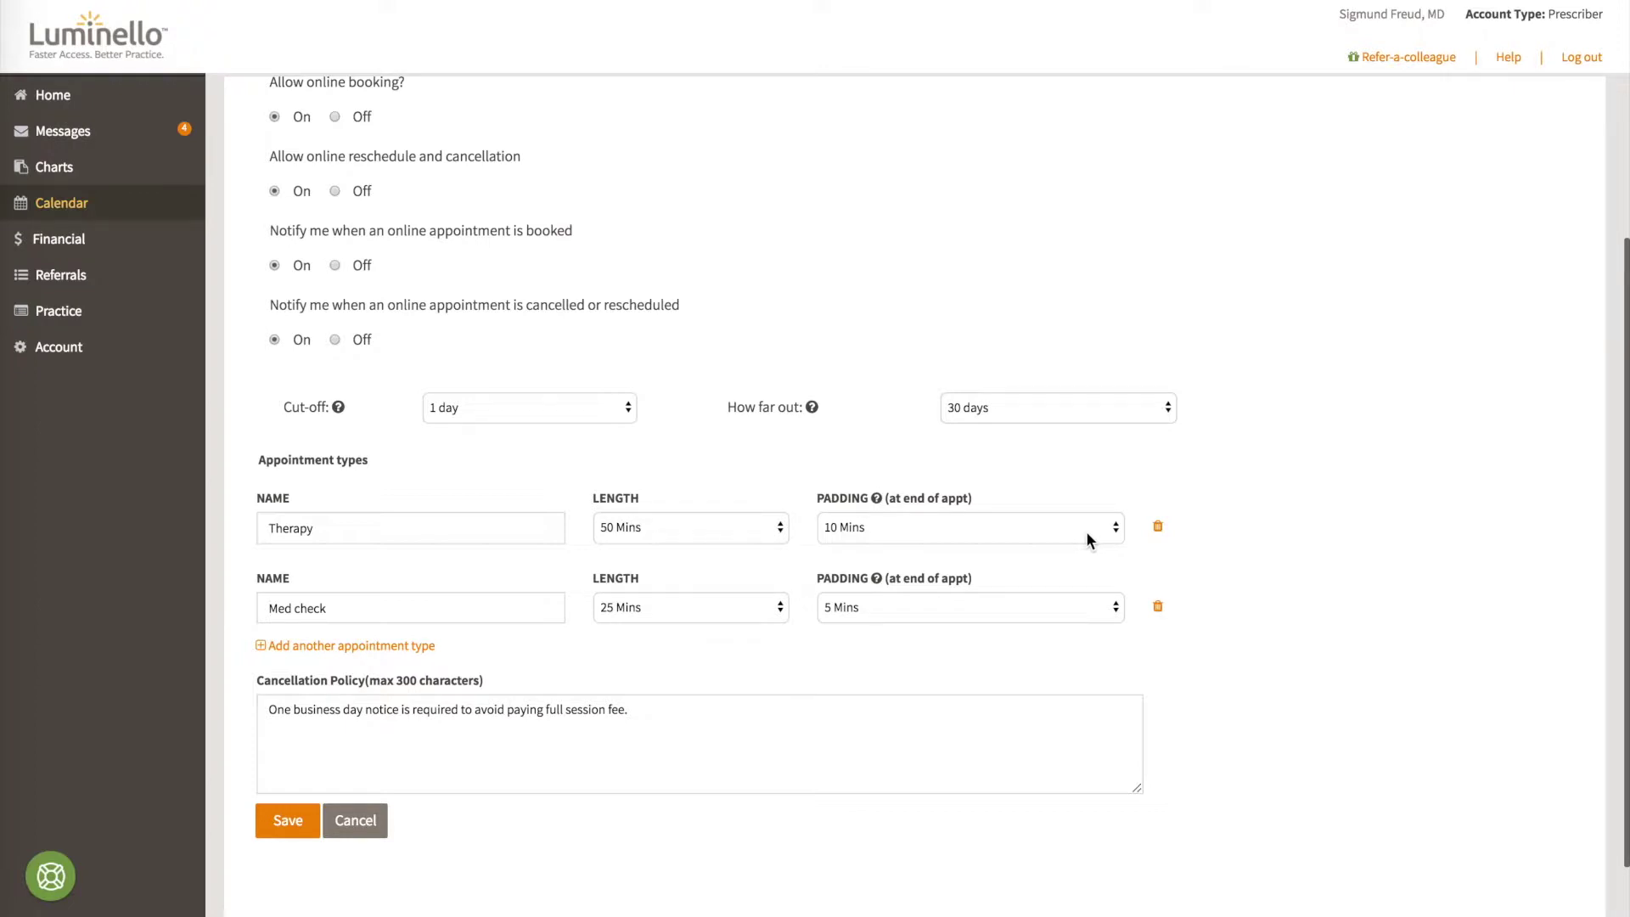
{"action": "scroll", "coordinate": [1063, 607], "scroll_direction": "down", "scroll_amount": 1}
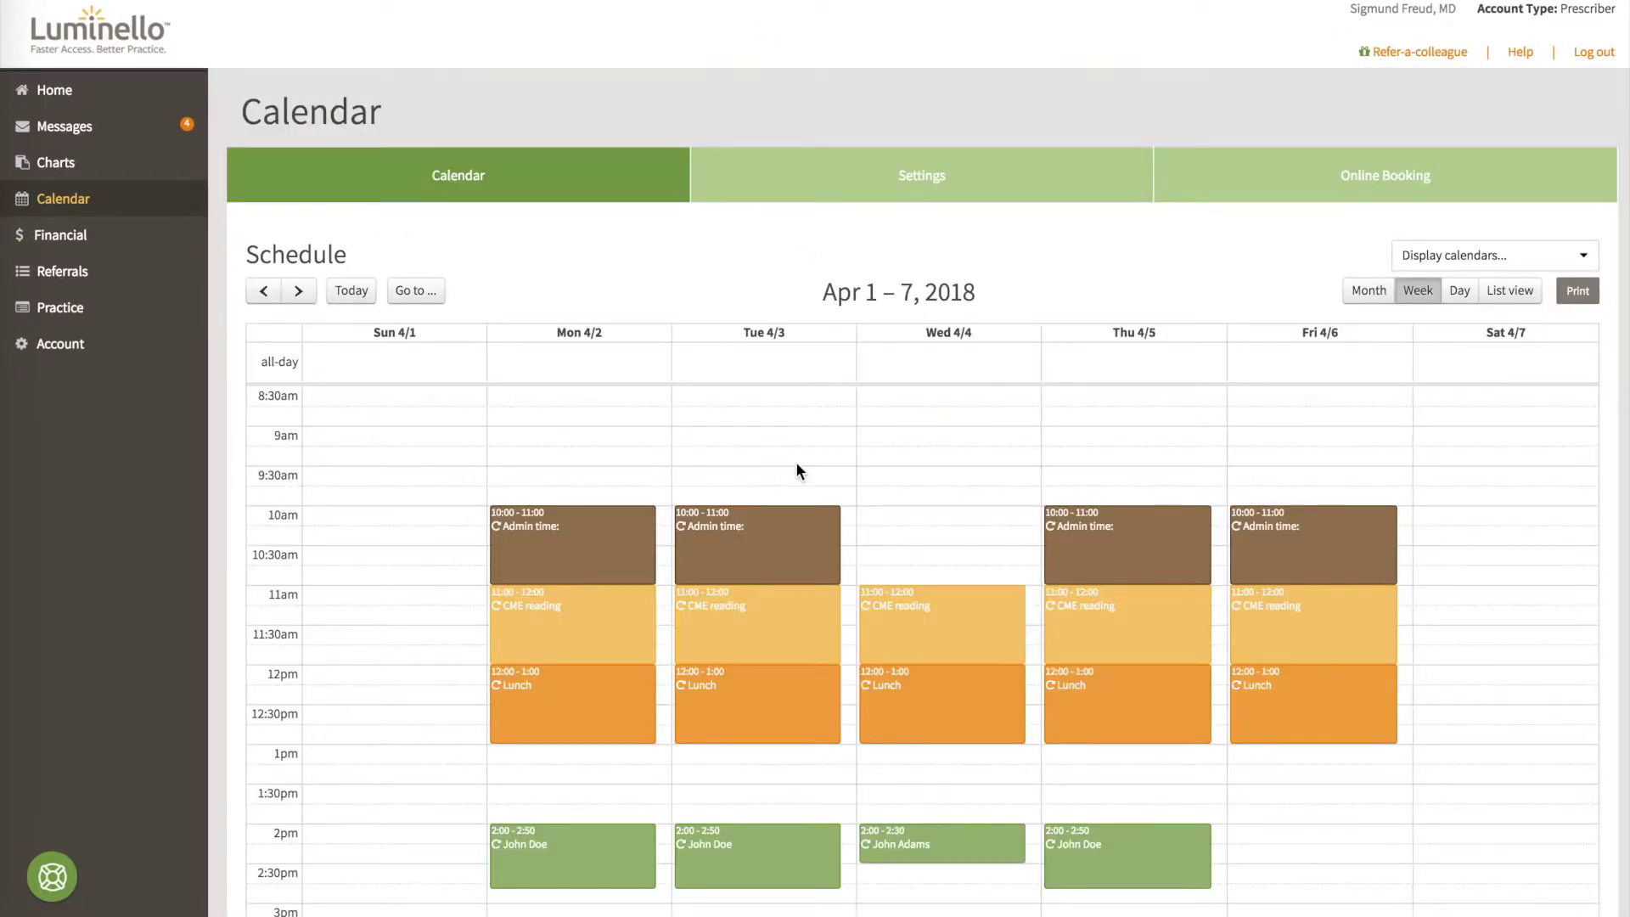
Start a calendar event on Monday, April 2 at 1:00 pm as Reserve for Online Bookings and open its full details
{"action": "scroll", "coordinate": [746, 579], "scroll_direction": "down", "scroll_amount": 3}
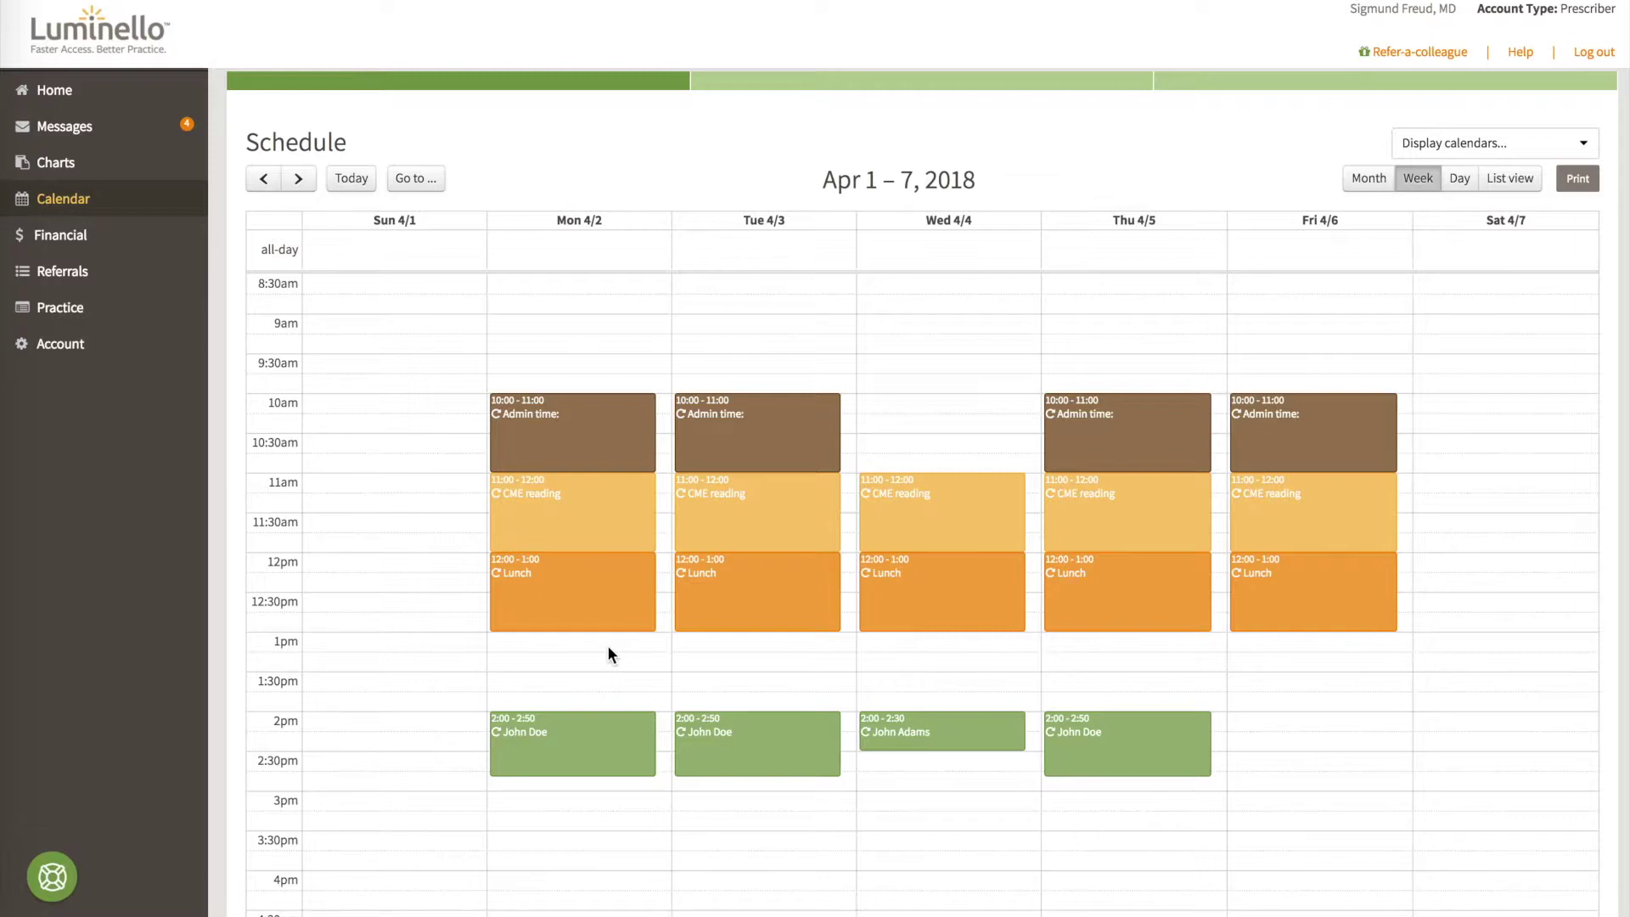
{"action": "scroll", "coordinate": [608, 650], "scroll_direction": "down", "scroll_amount": 1}
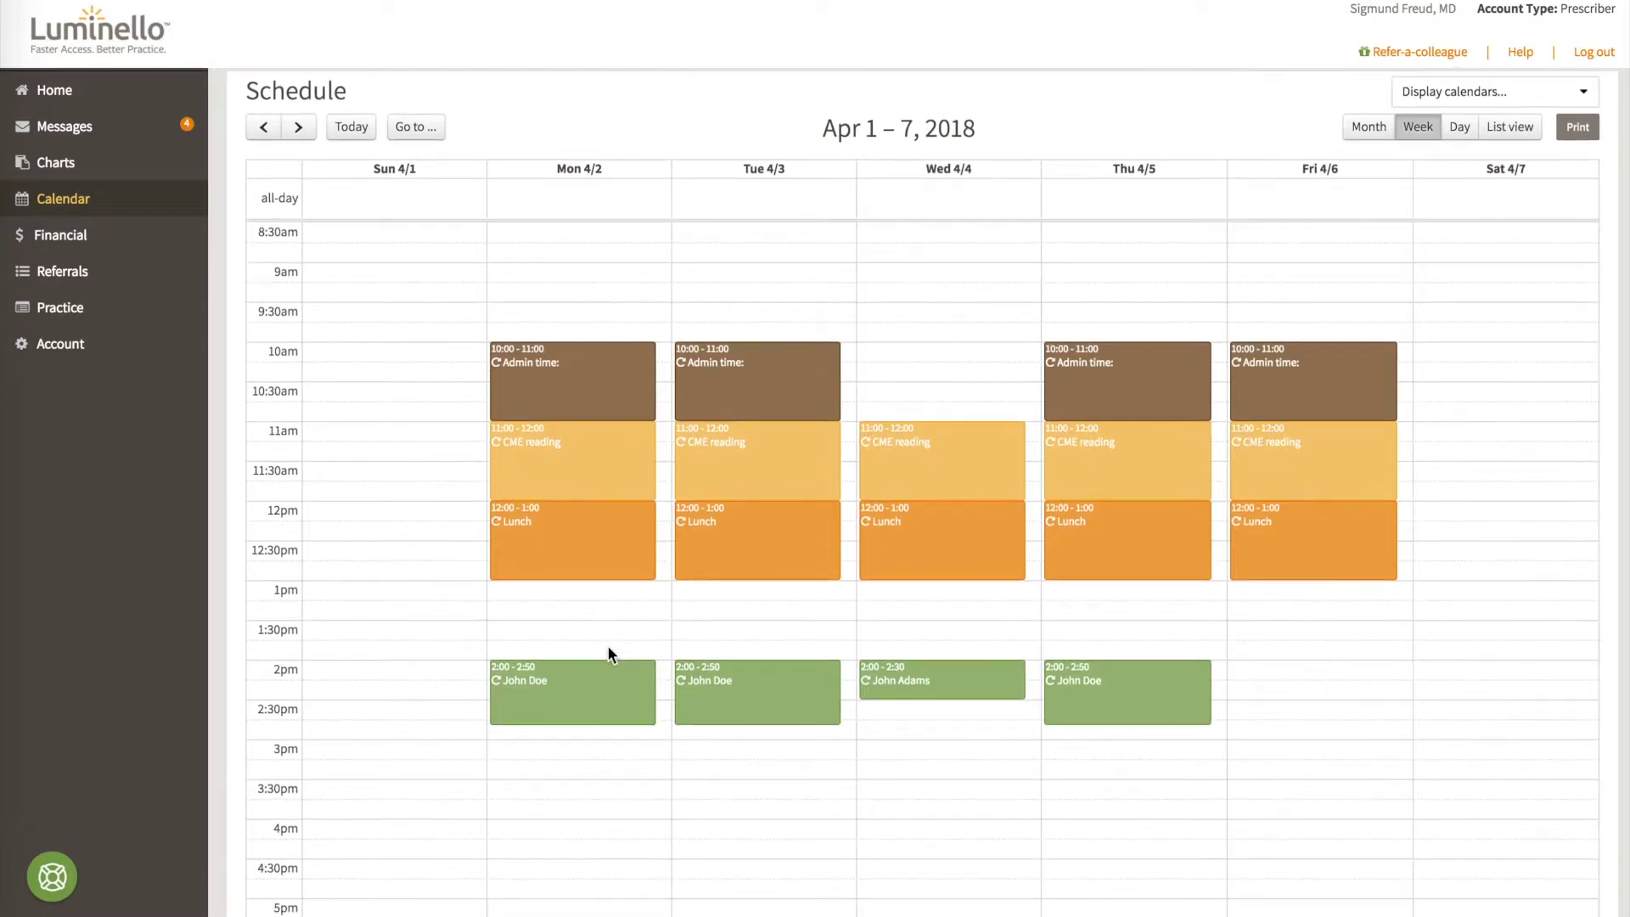
{"action": "left_click", "coordinate": [618, 593]}
{"action": "left_click", "coordinate": [659, 371]}
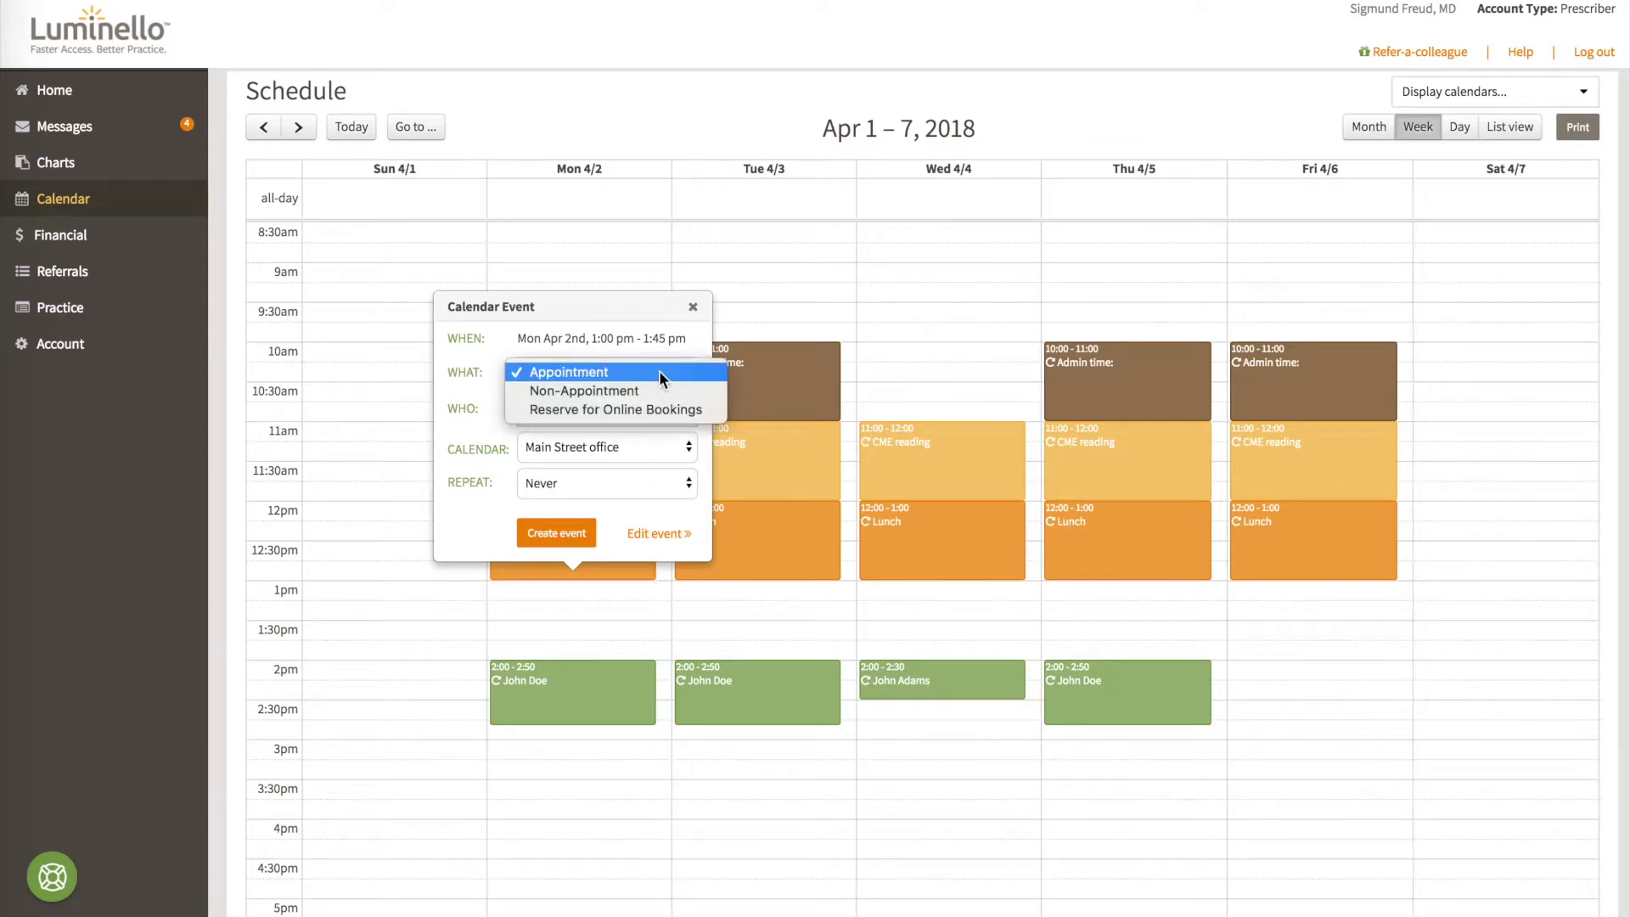
{"action": "left_click", "coordinate": [660, 410]}
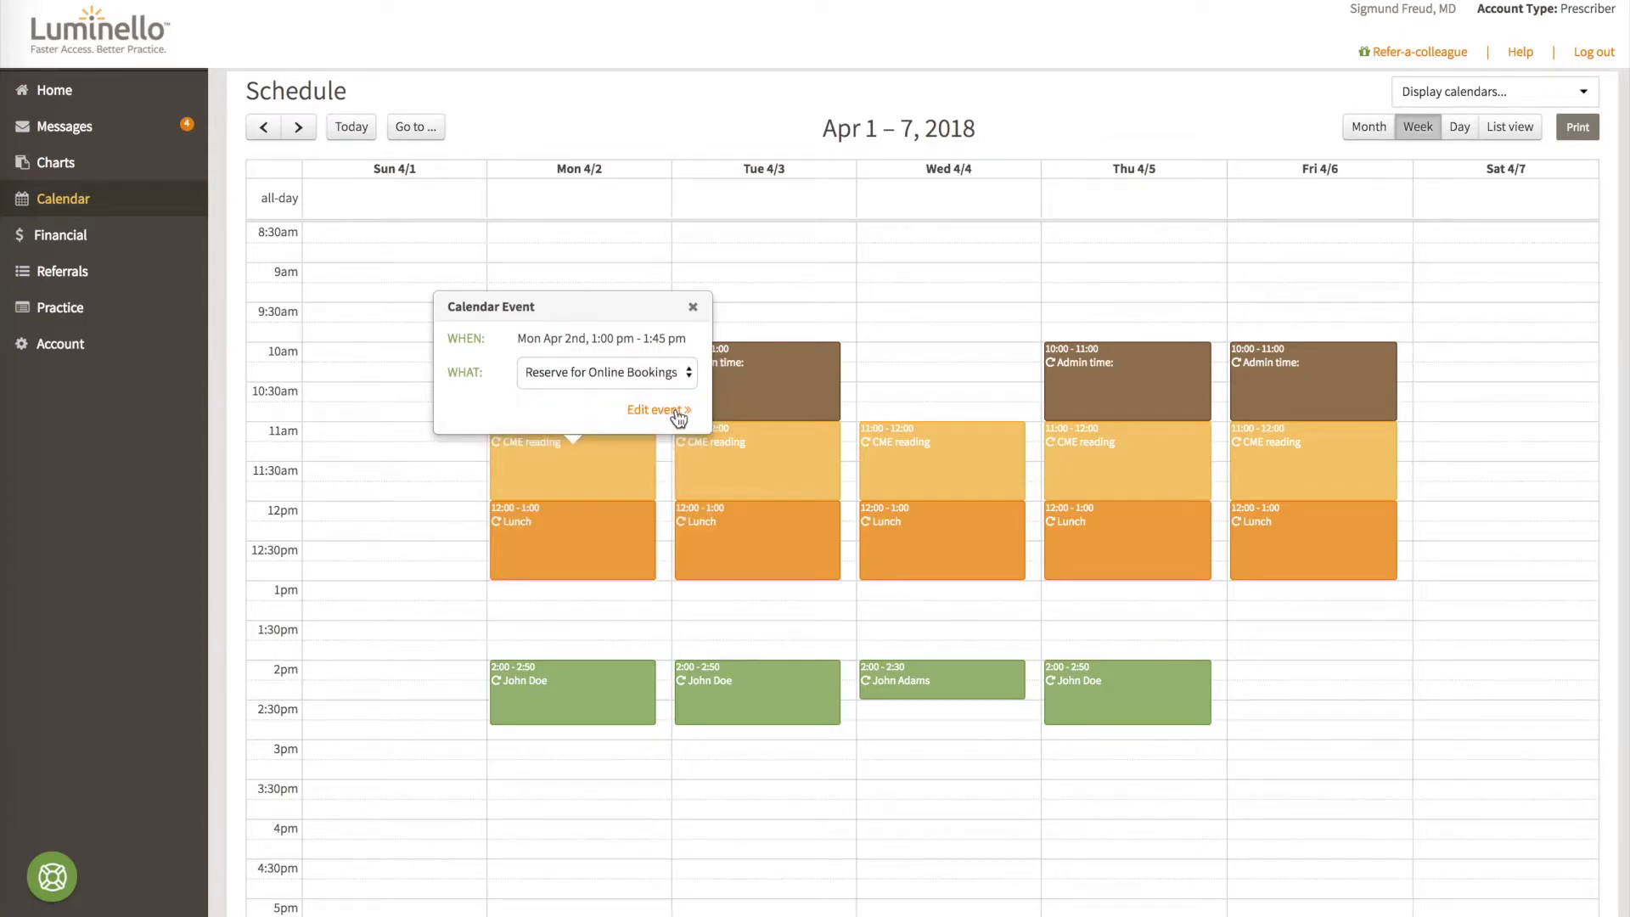
{"action": "left_click", "coordinate": [659, 410]}
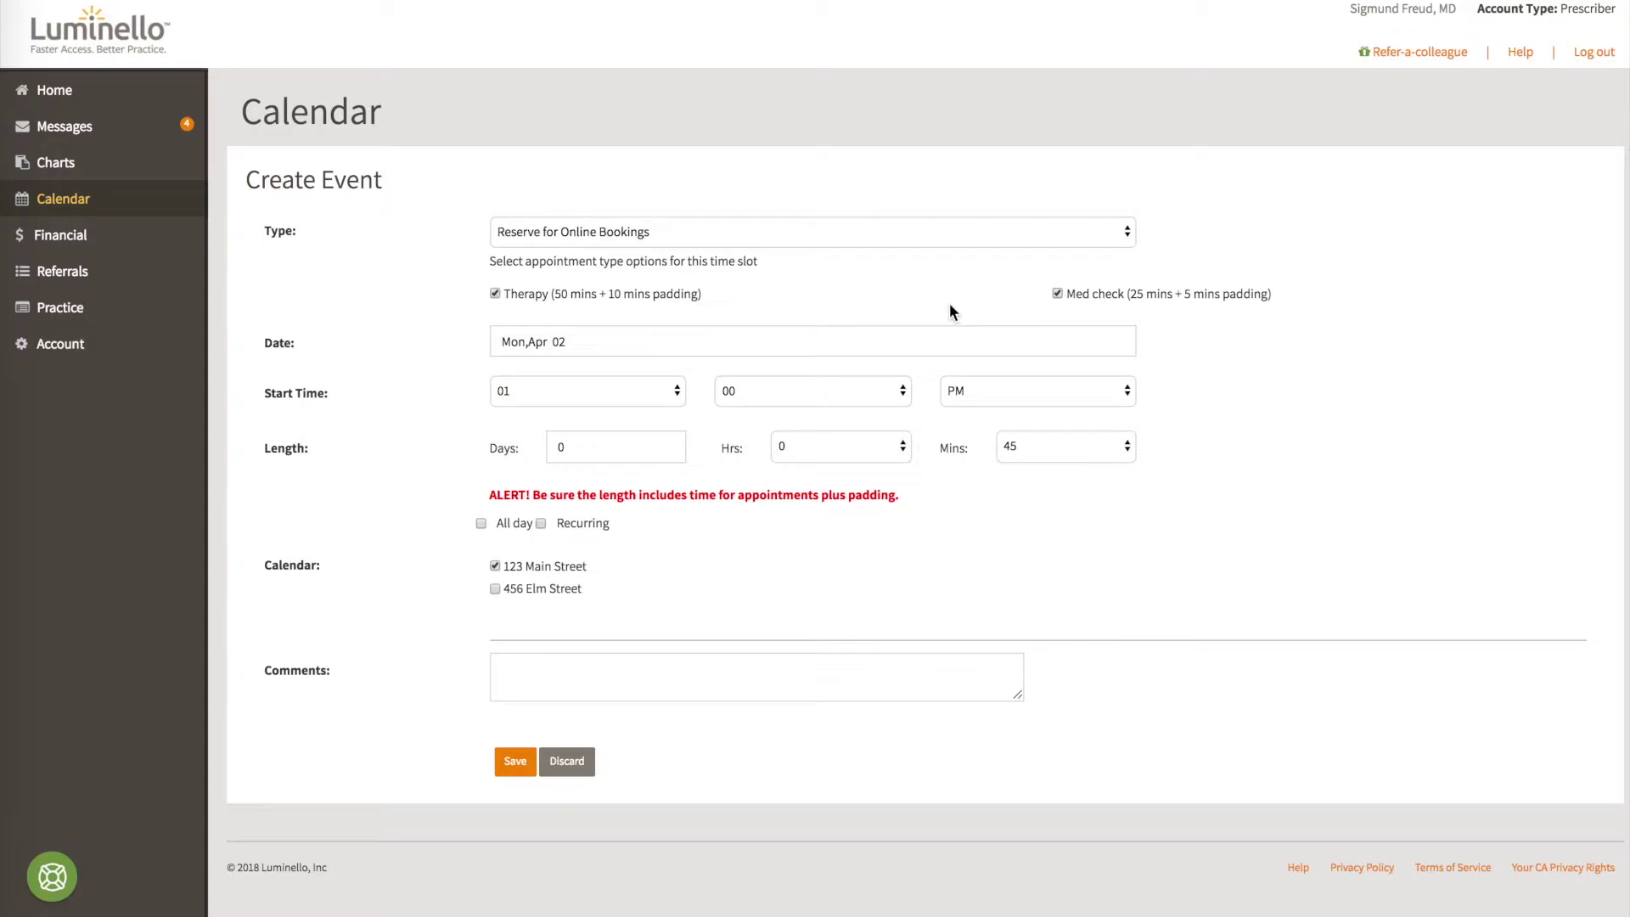
Set the reserved block's length to 4 hours and 0 minutes
{"action": "left_click", "coordinate": [877, 449]}
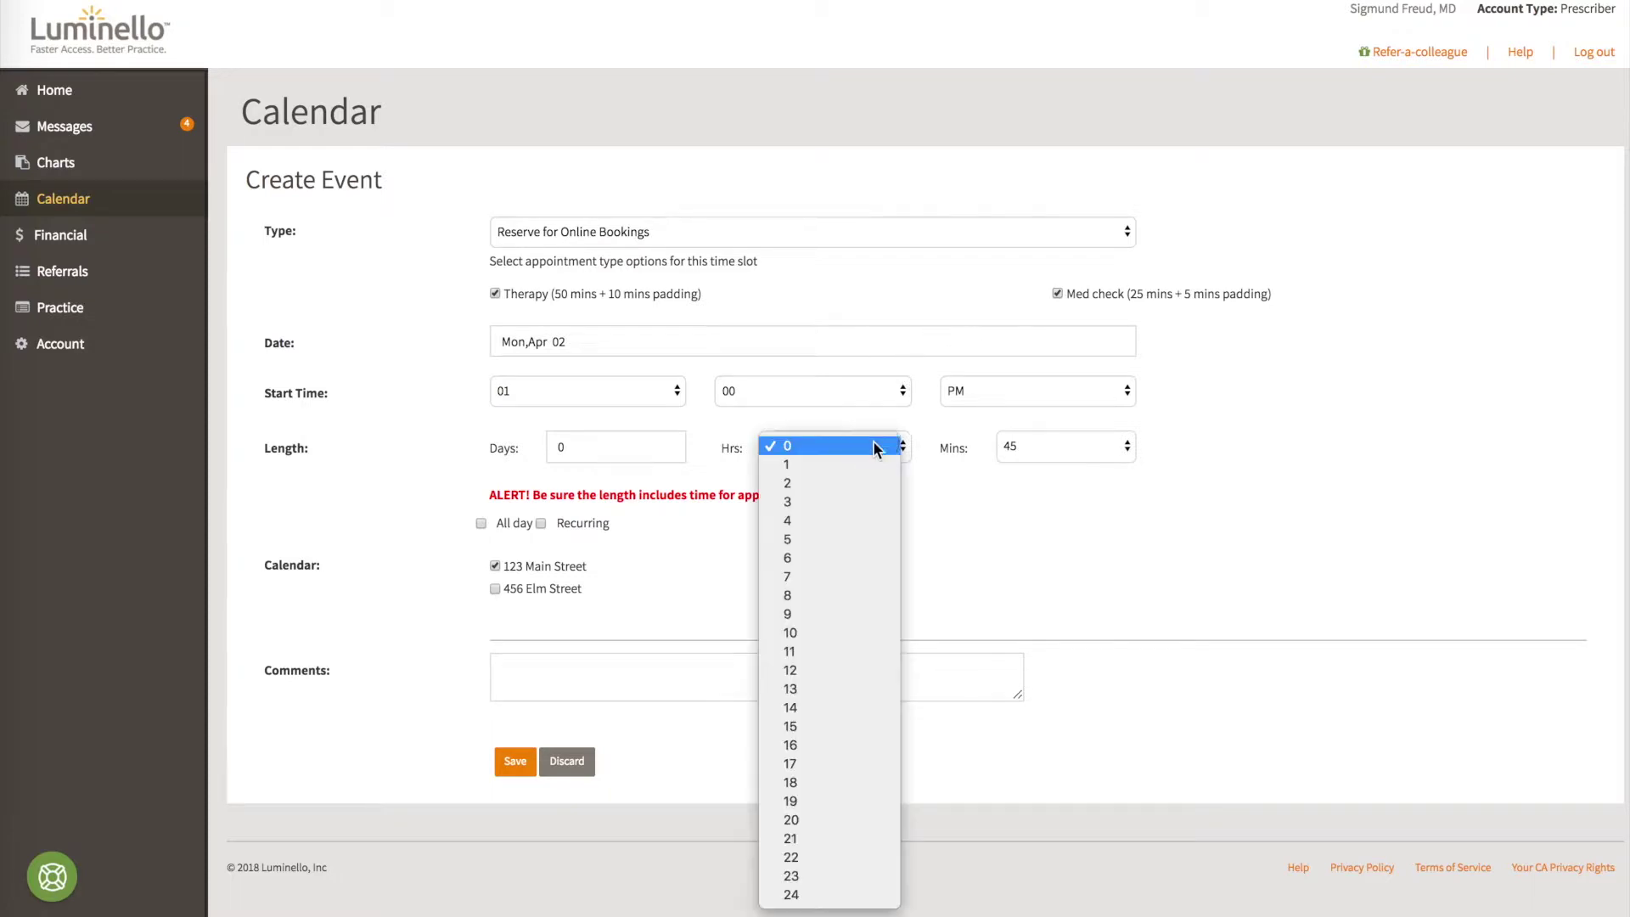
{"action": "left_click", "coordinate": [872, 521]}
{"action": "left_click", "coordinate": [1030, 443]}
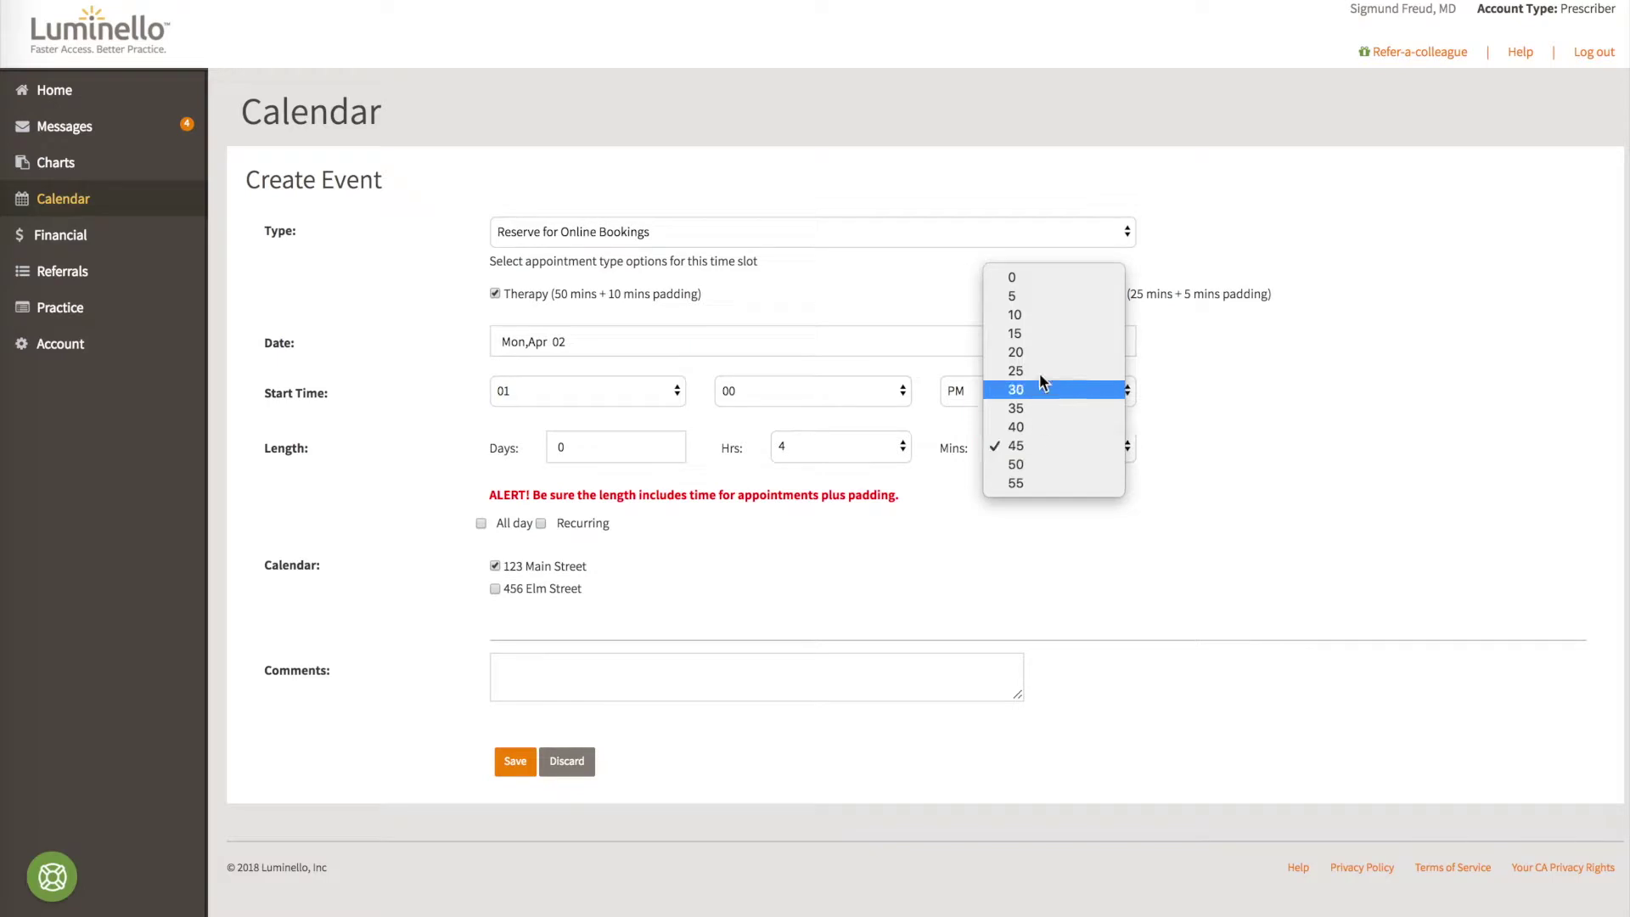
{"action": "left_click", "coordinate": [1039, 280]}
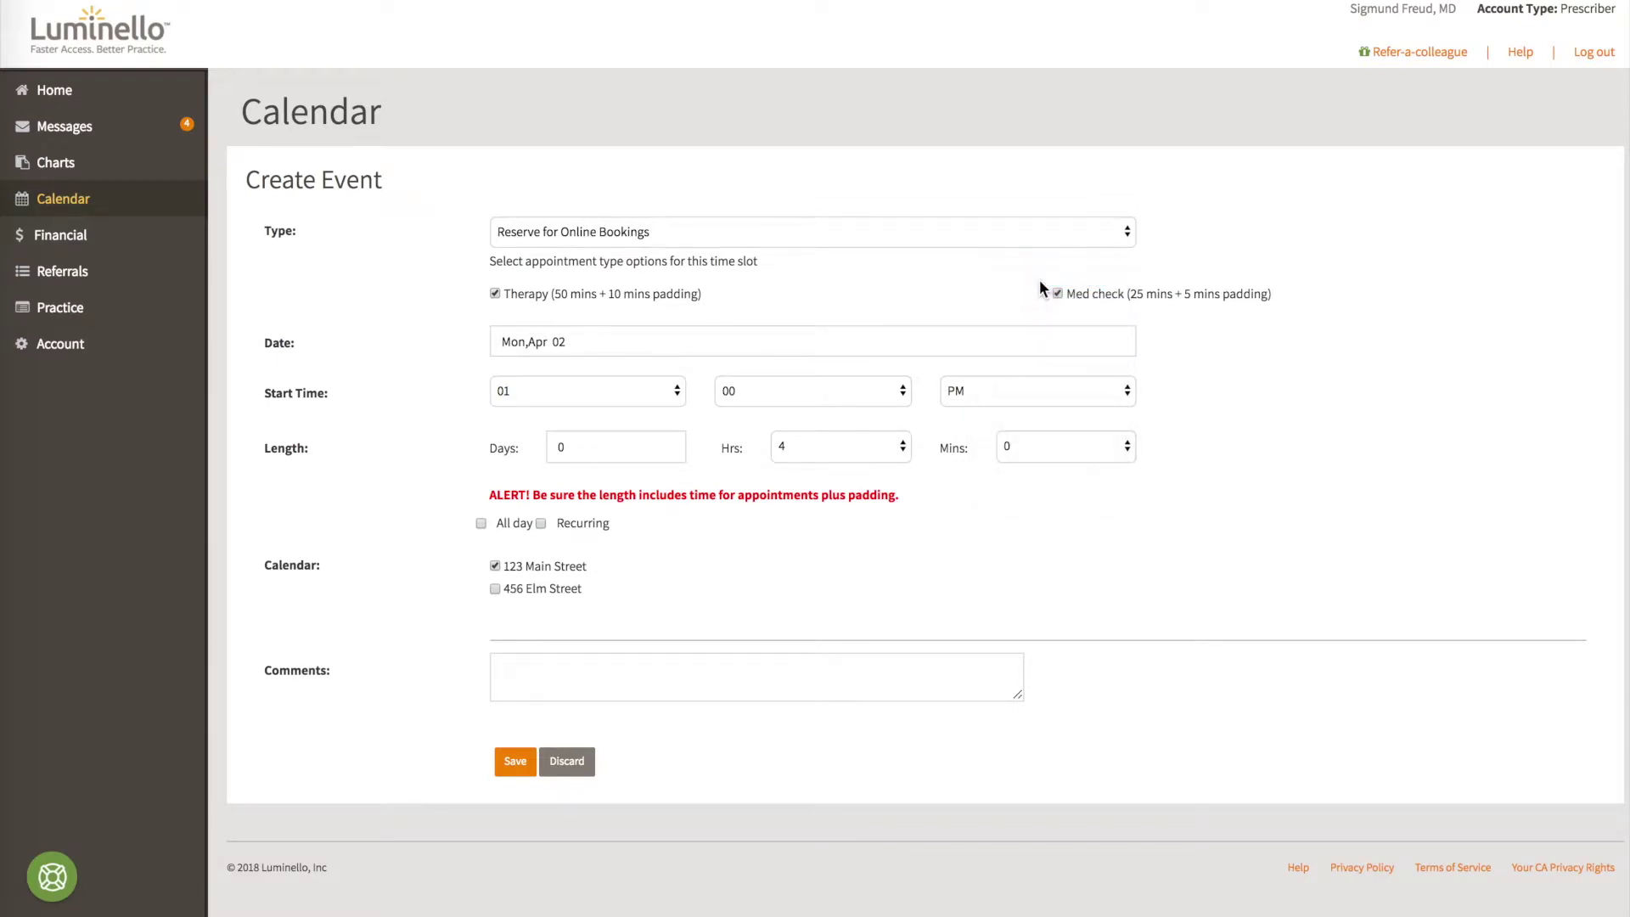
Make the reserved block recur weekly on Monday through Friday with no end date
{"action": "left_click", "coordinate": [542, 523]}
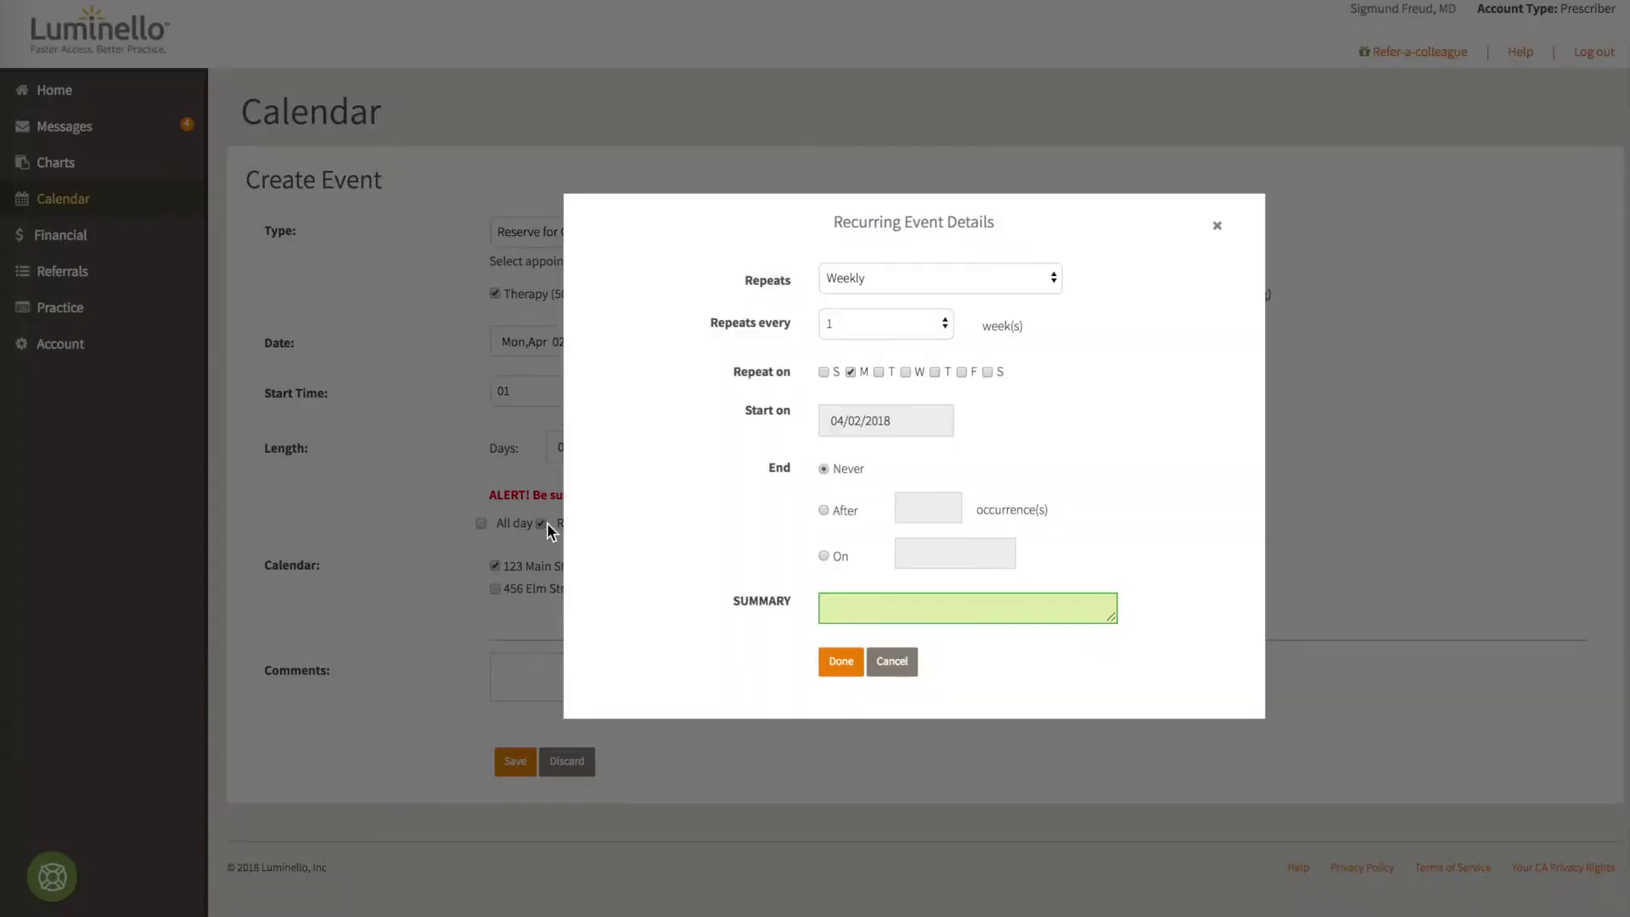
{"action": "left_click", "coordinate": [879, 372]}
{"action": "left_click", "coordinate": [906, 372]}
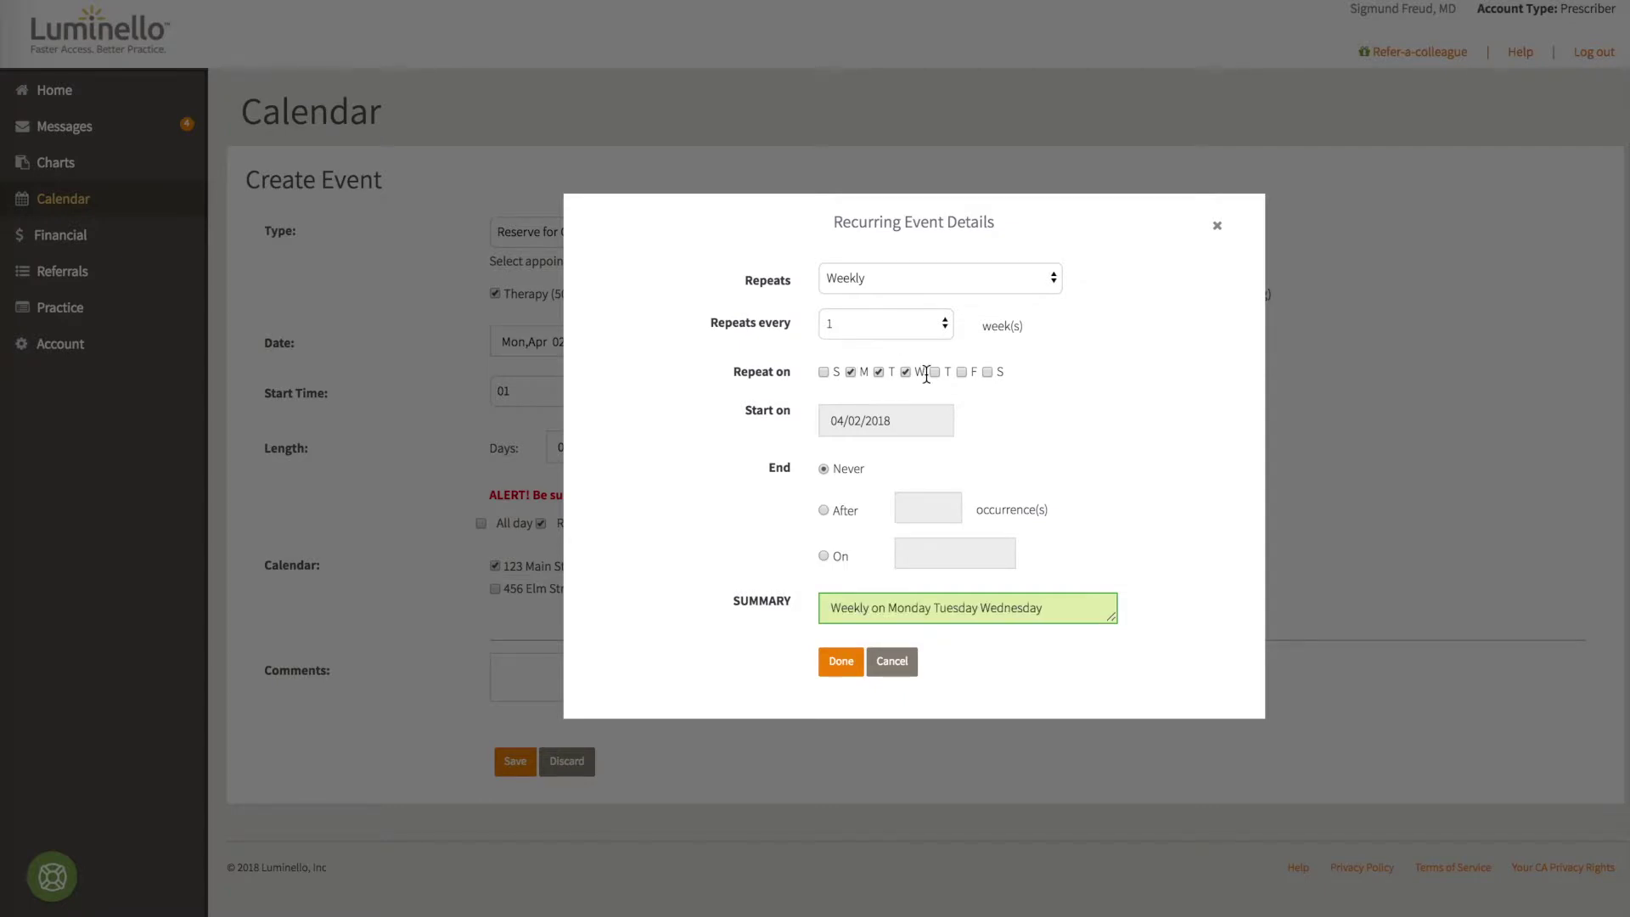
{"action": "left_click", "coordinate": [935, 372]}
{"action": "left_click", "coordinate": [961, 372]}
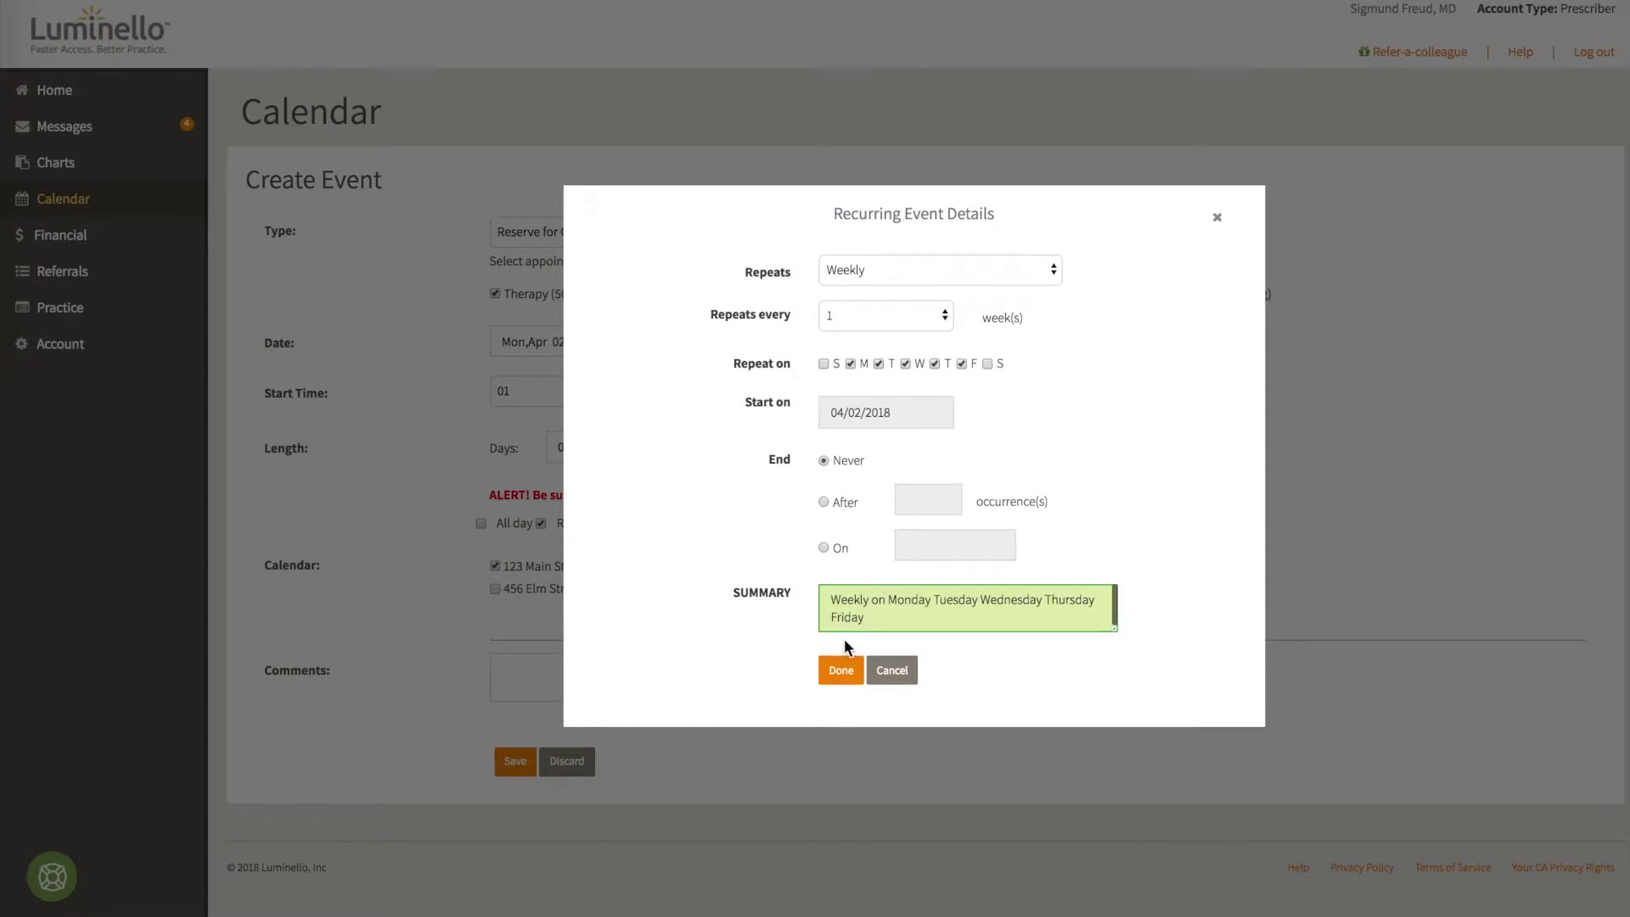
{"action": "left_click", "coordinate": [841, 667]}
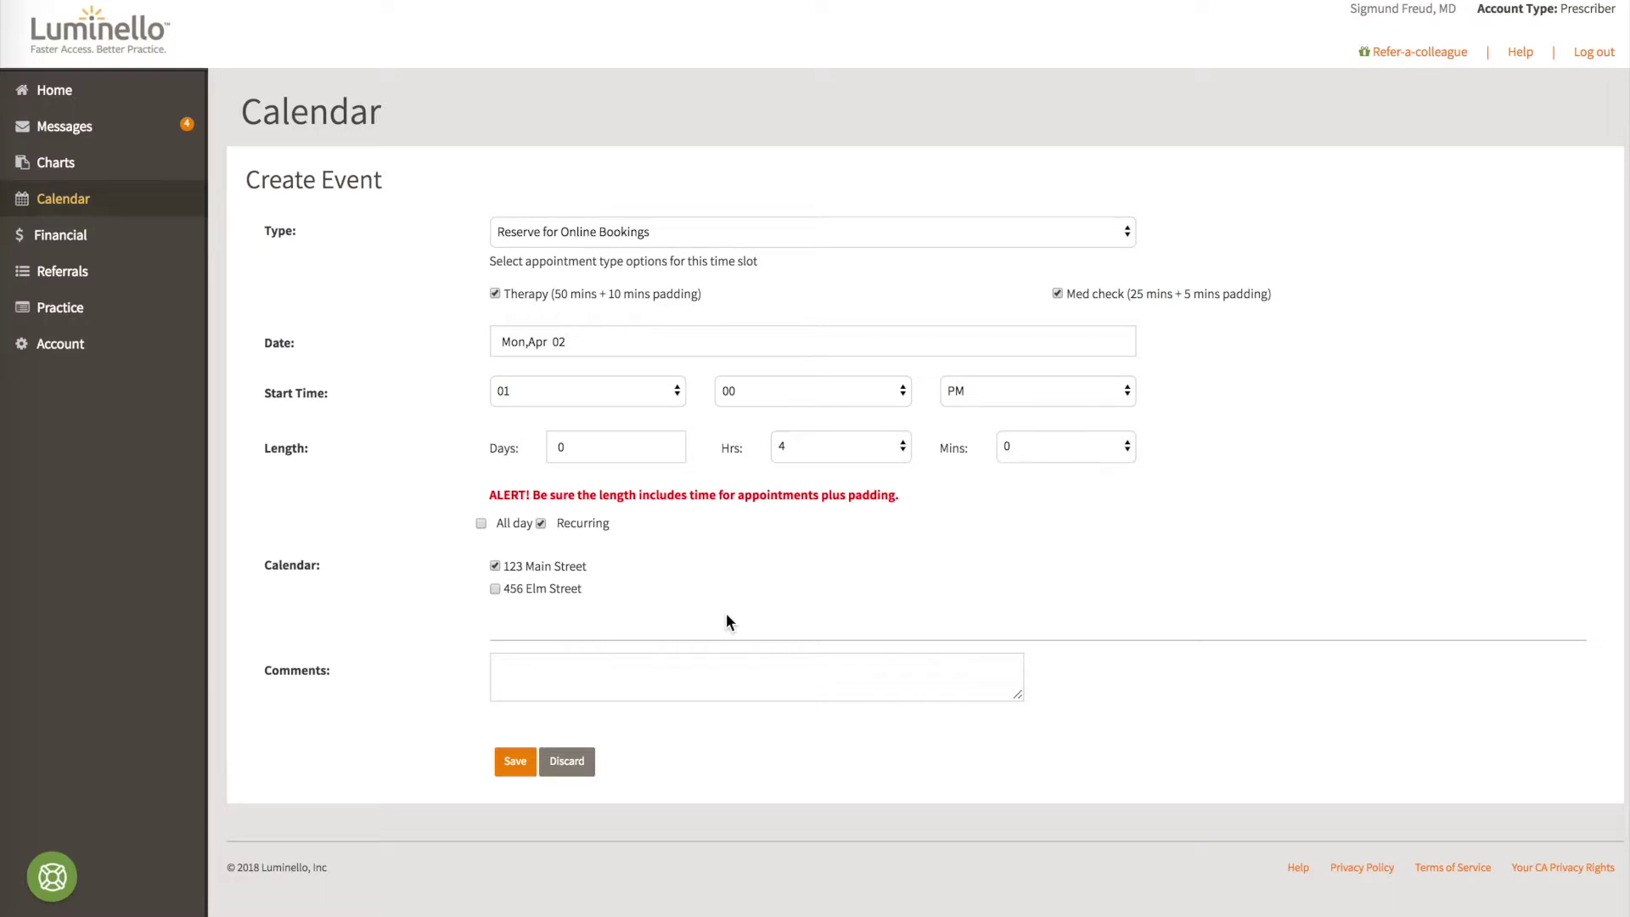
Save the recurring online-booking block, proceed past the schedule check, and review it in the weekly calendar
{"action": "left_click", "coordinate": [520, 761]}
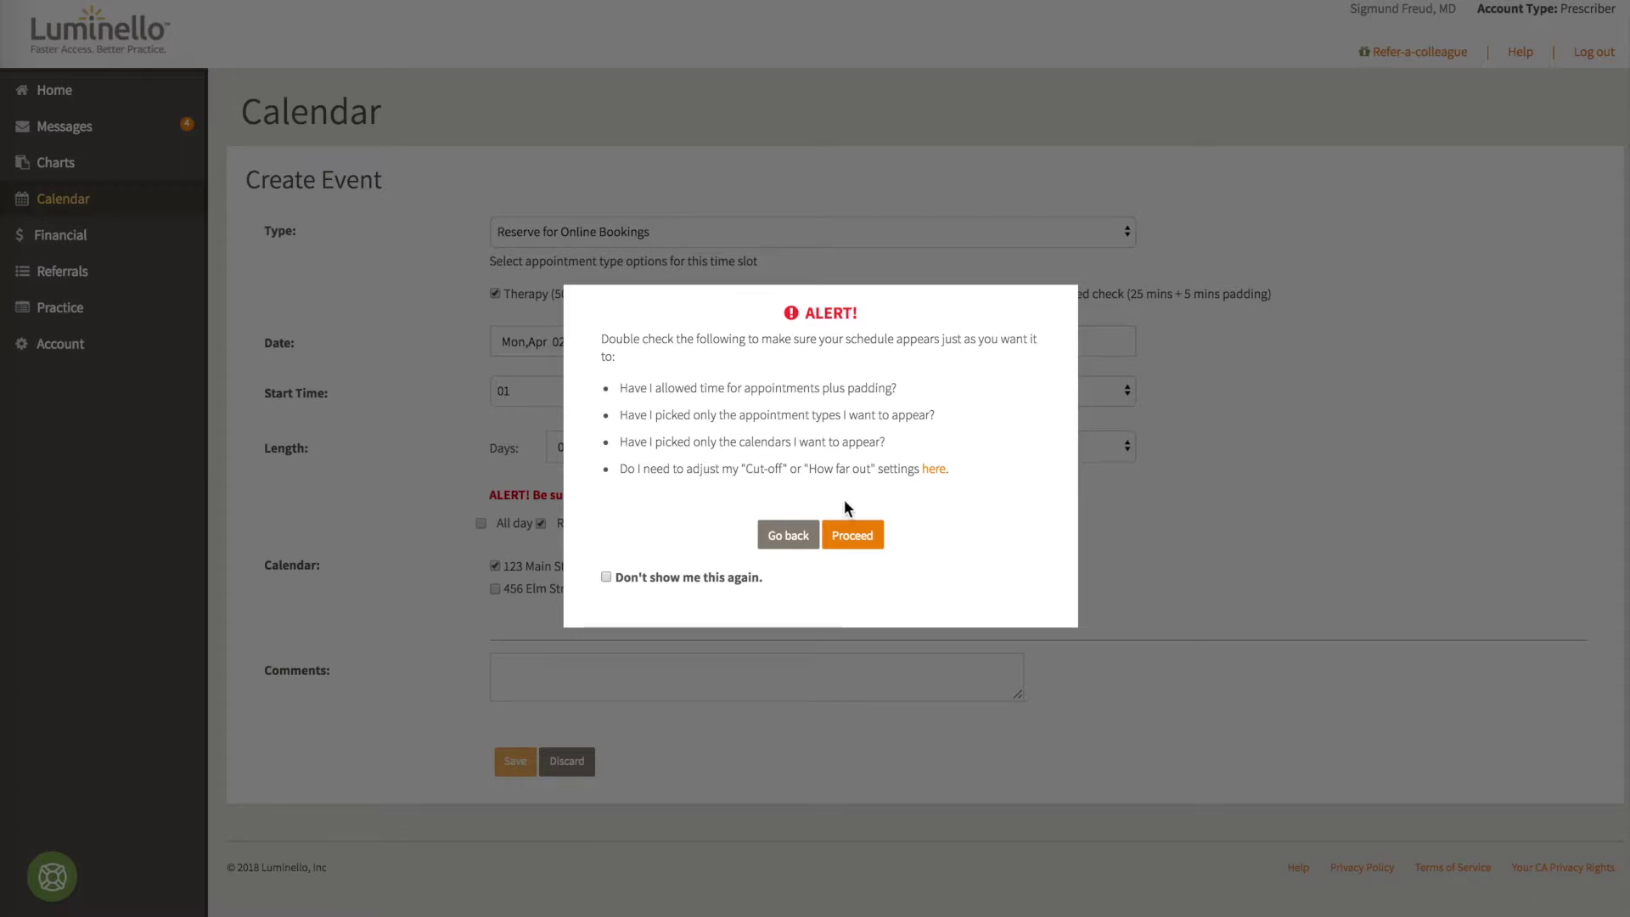
{"action": "left_click", "coordinate": [853, 544]}
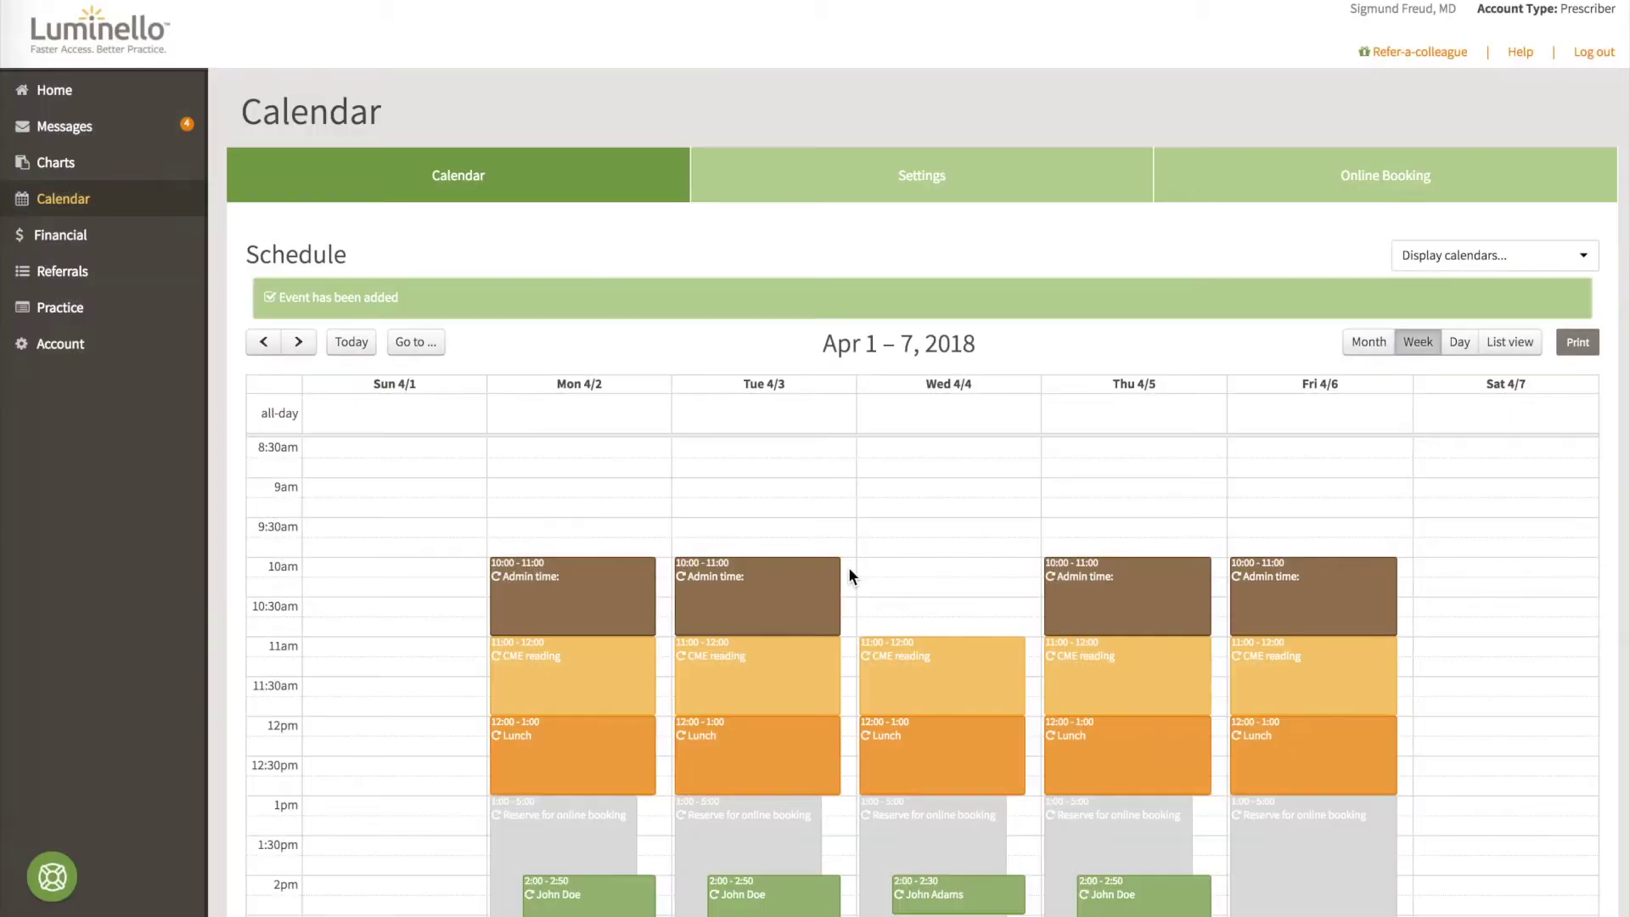
{"action": "scroll", "coordinate": [849, 571], "scroll_direction": "down", "scroll_amount": 5}
{"action": "scroll", "coordinate": [849, 567], "scroll_direction": "down", "scroll_amount": 1}
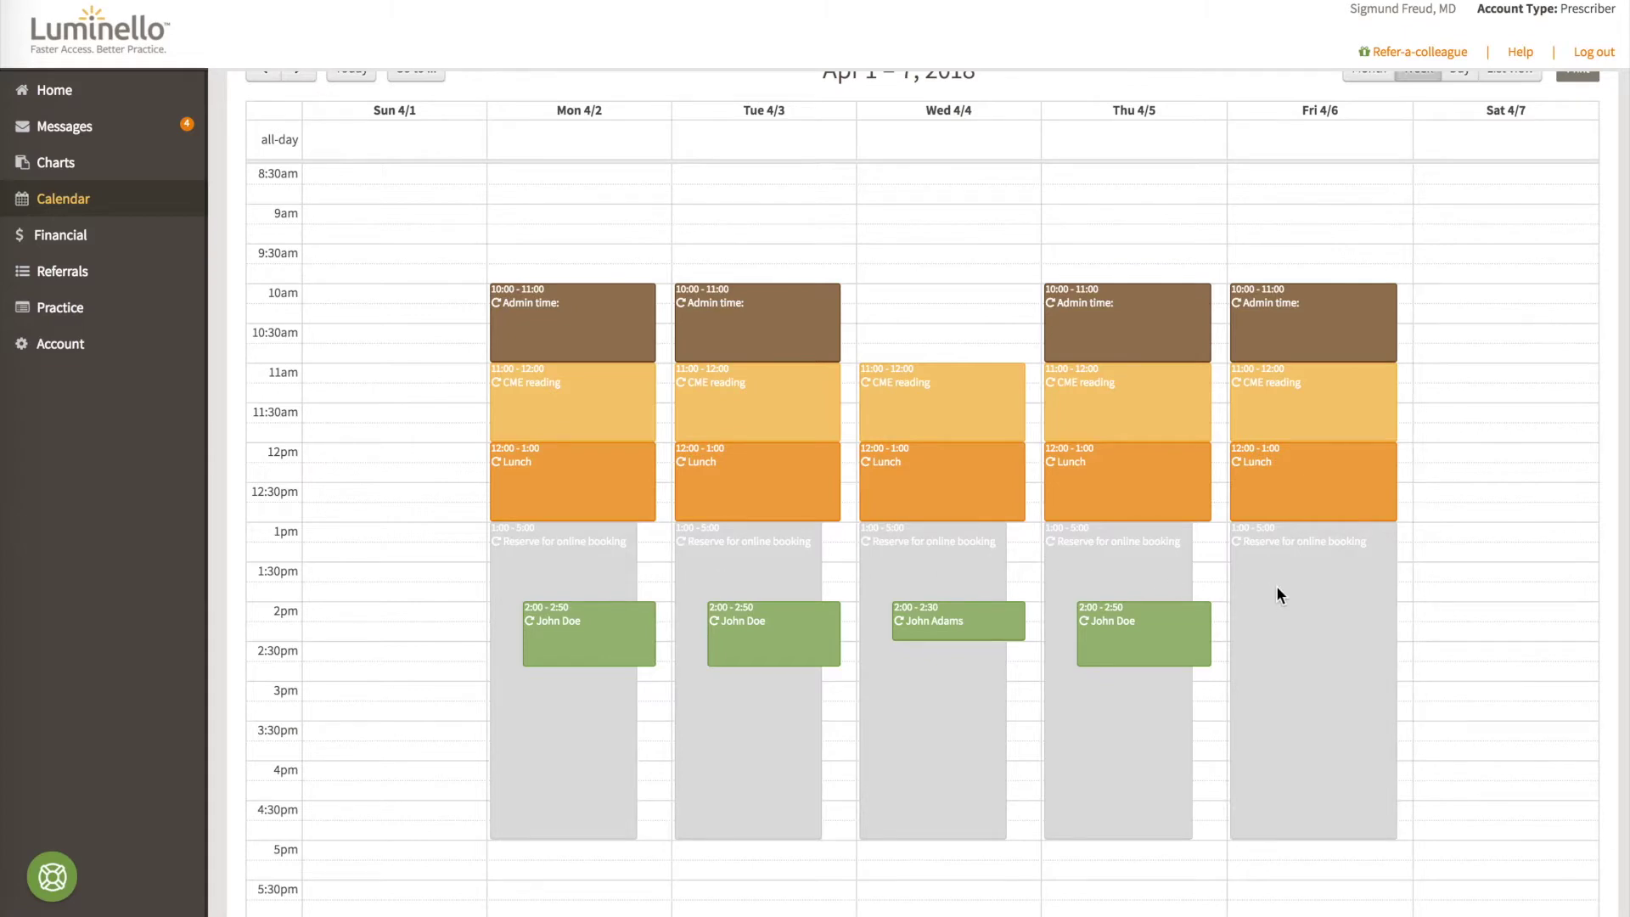
{"action": "scroll", "coordinate": [1276, 594], "scroll_direction": "up", "scroll_amount": 2}
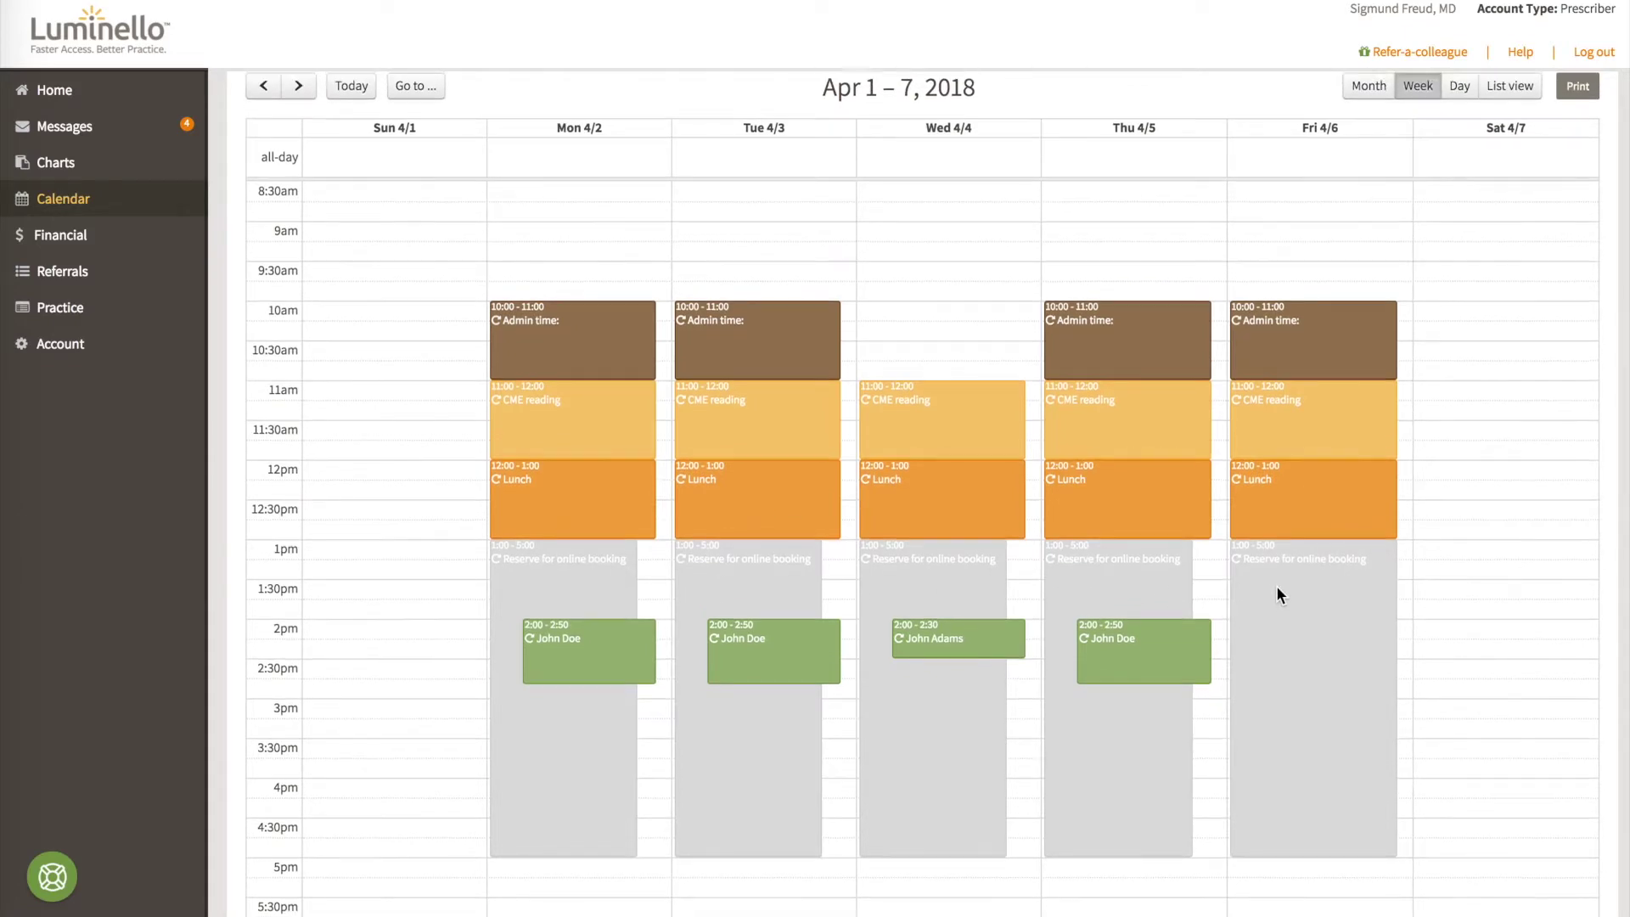
{"action": "left_click", "coordinate": [300, 144]}
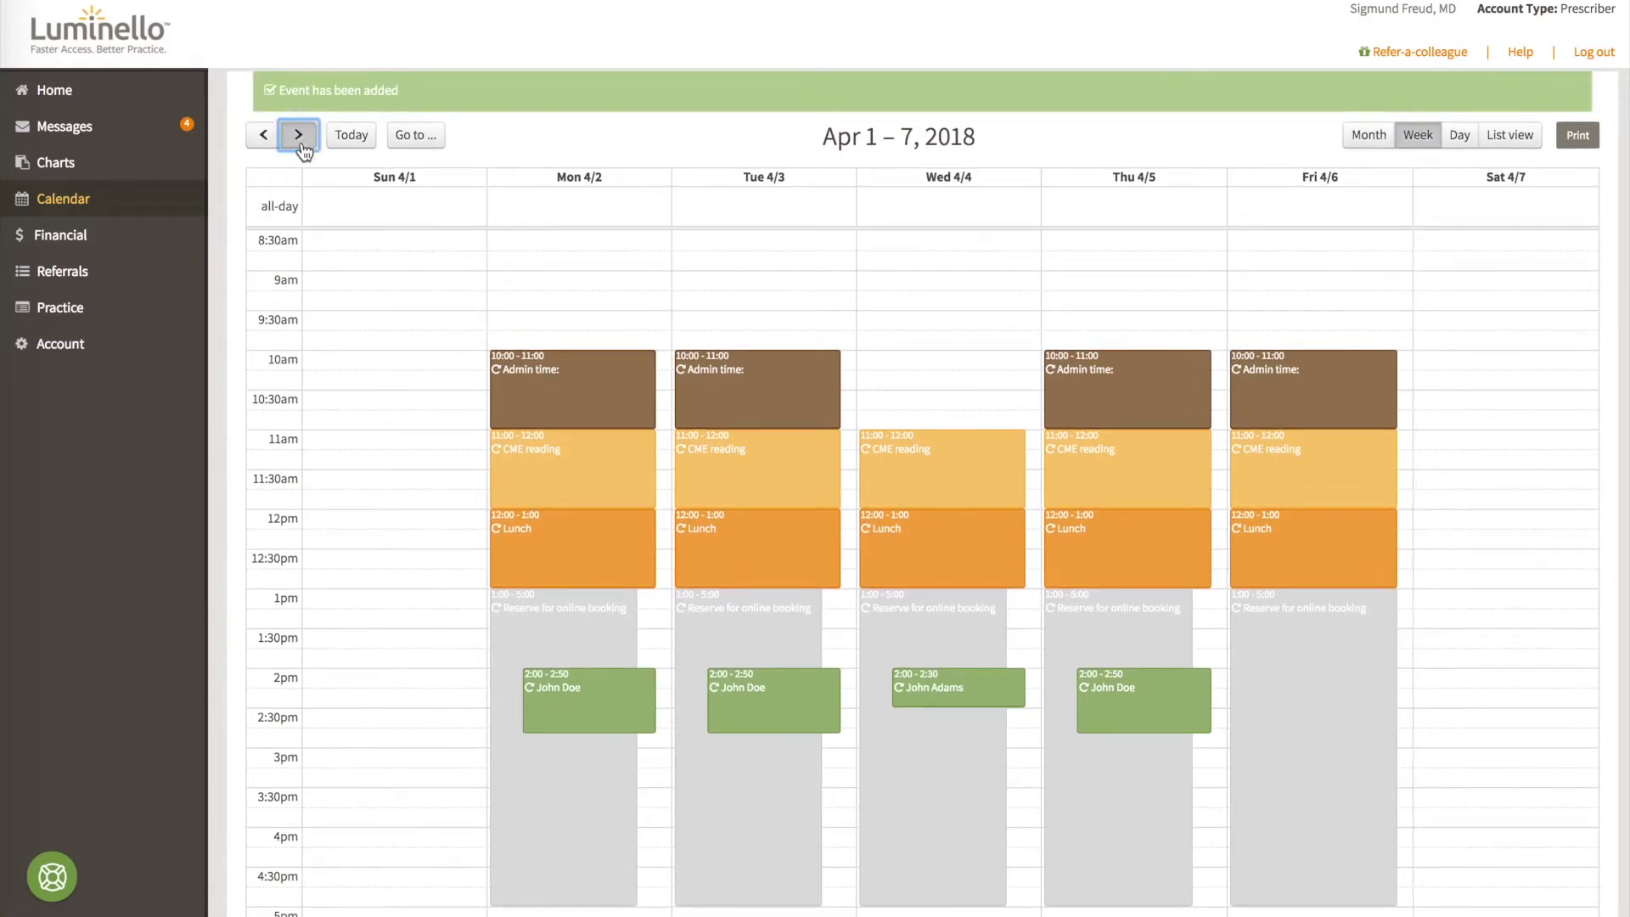
{"action": "left_click", "coordinate": [301, 146]}
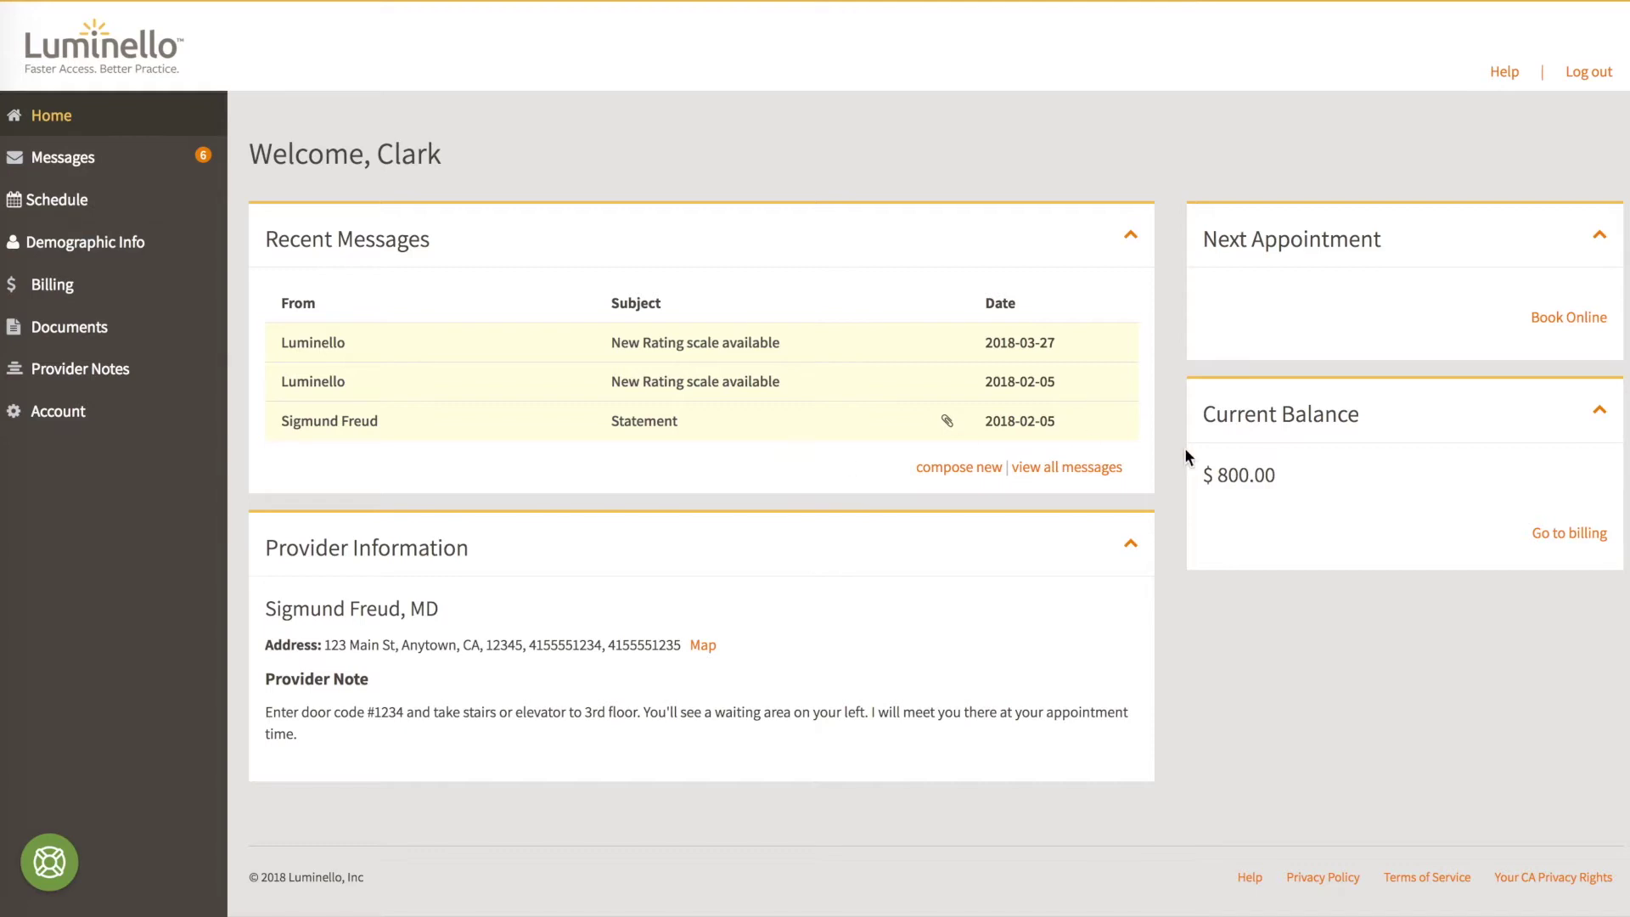
Open online booking in the patient portal and review the open 50-minute Therapy times for the week of 04/01/18
{"action": "left_click", "coordinate": [1562, 329]}
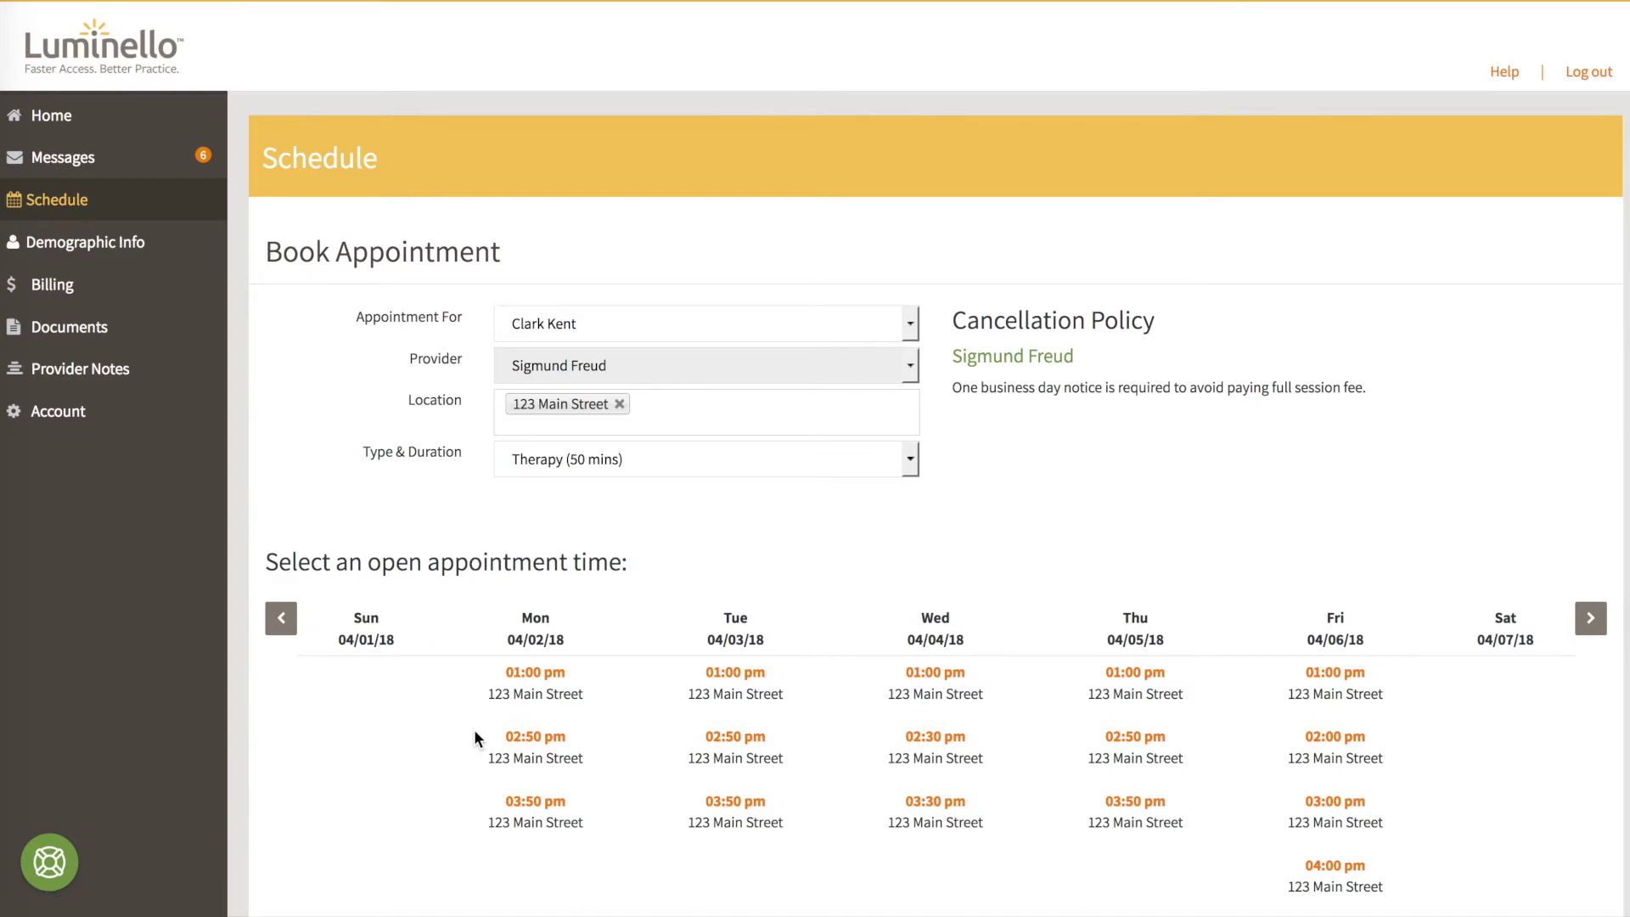
{"action": "scroll", "coordinate": [477, 726], "scroll_direction": "down", "scroll_amount": 1}
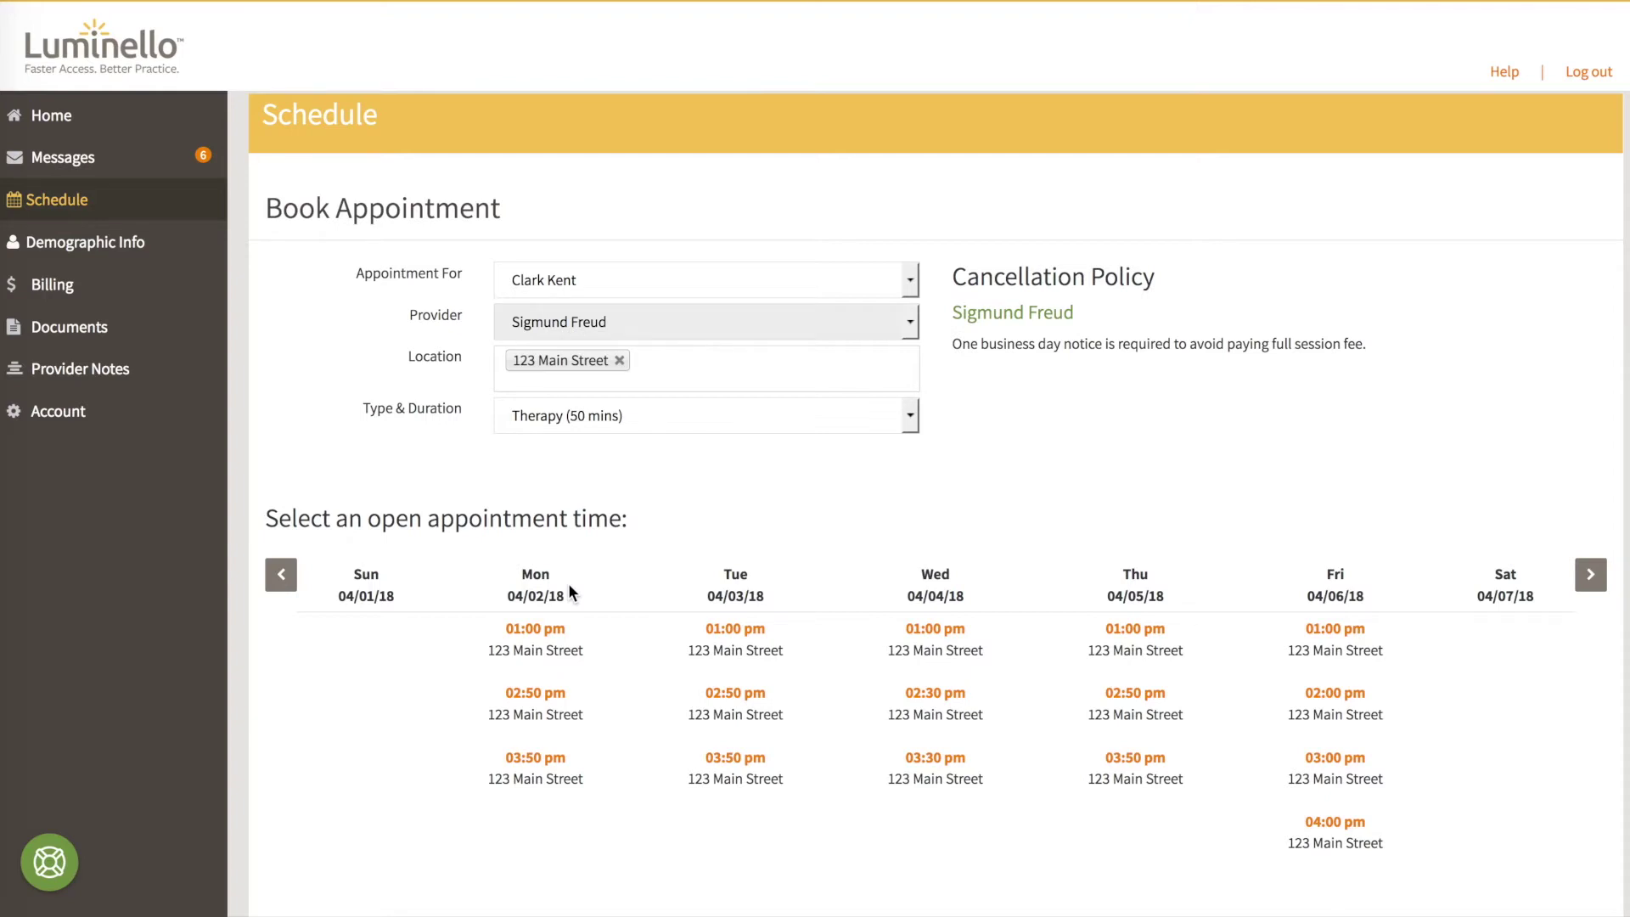
{"action": "scroll", "coordinate": [573, 593], "scroll_direction": "down", "scroll_amount": 1}
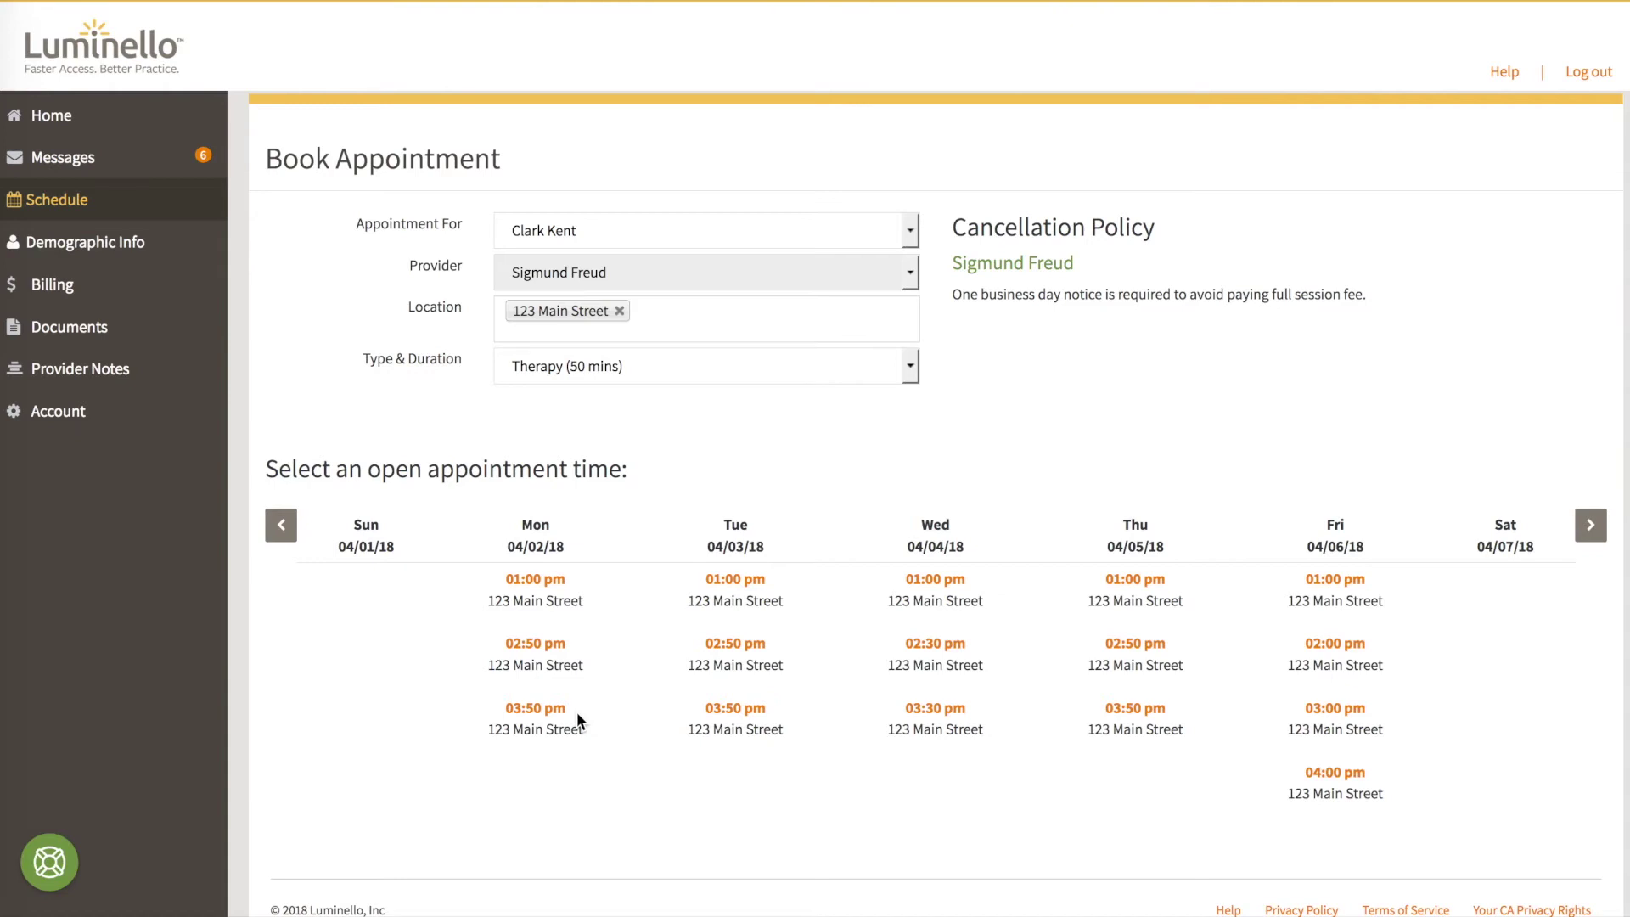
{"action": "scroll", "coordinate": [577, 715], "scroll_direction": "down", "scroll_amount": 1}
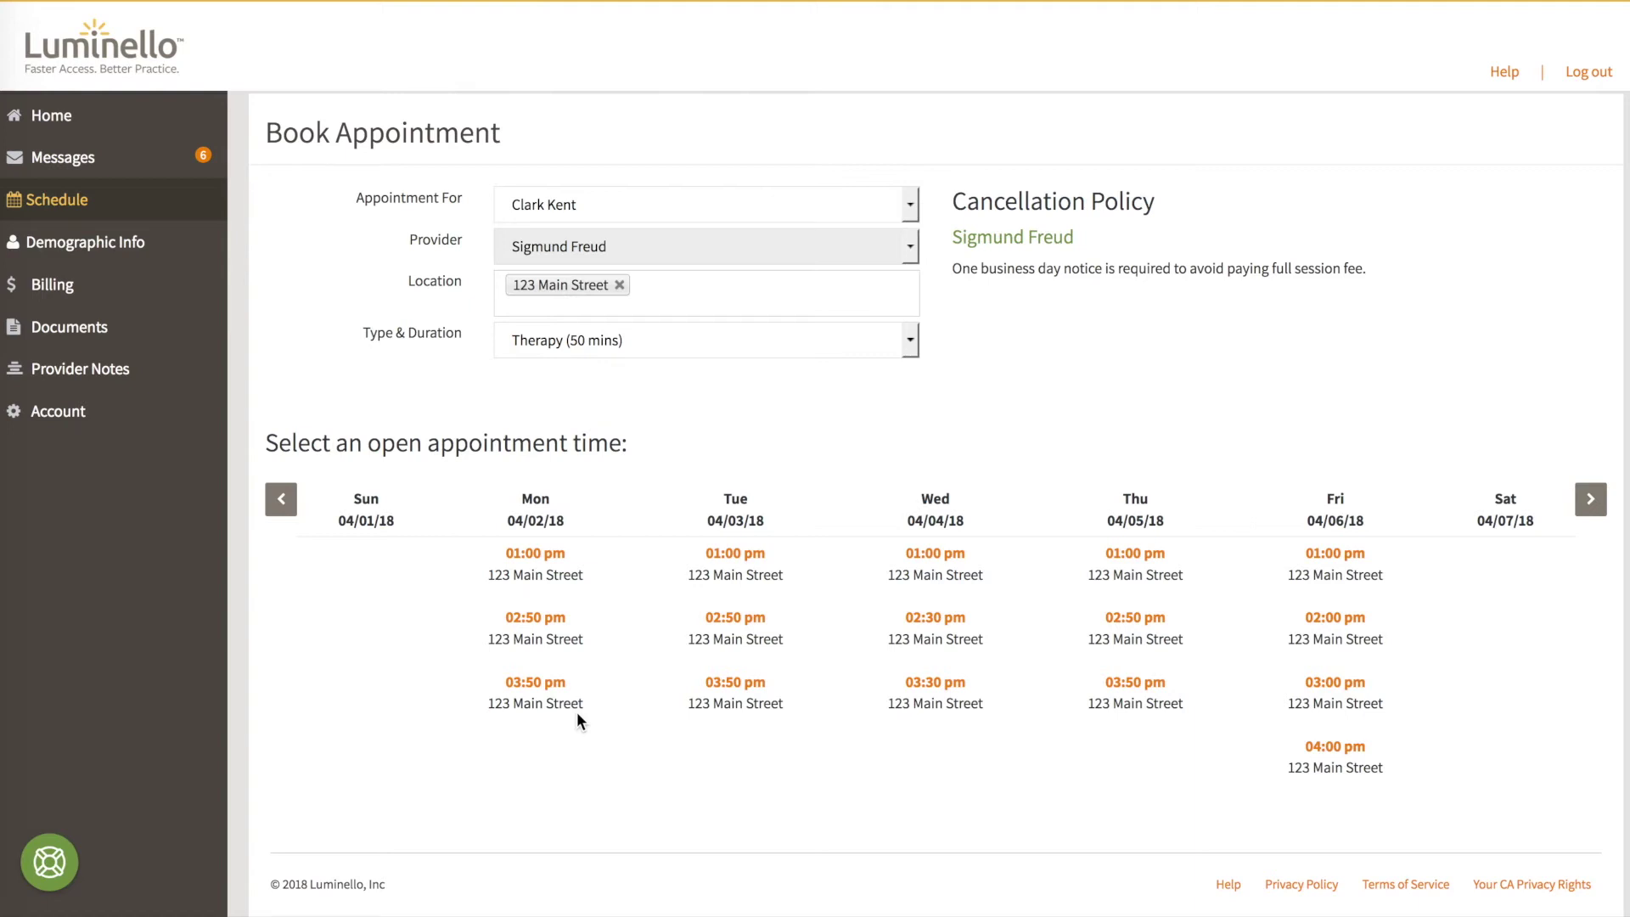
Switch the appointment type to Med check (25 mins) and browse the open times for the week of 04/15/18
{"action": "left_click", "coordinate": [779, 340]}
{"action": "left_click", "coordinate": [781, 351]}
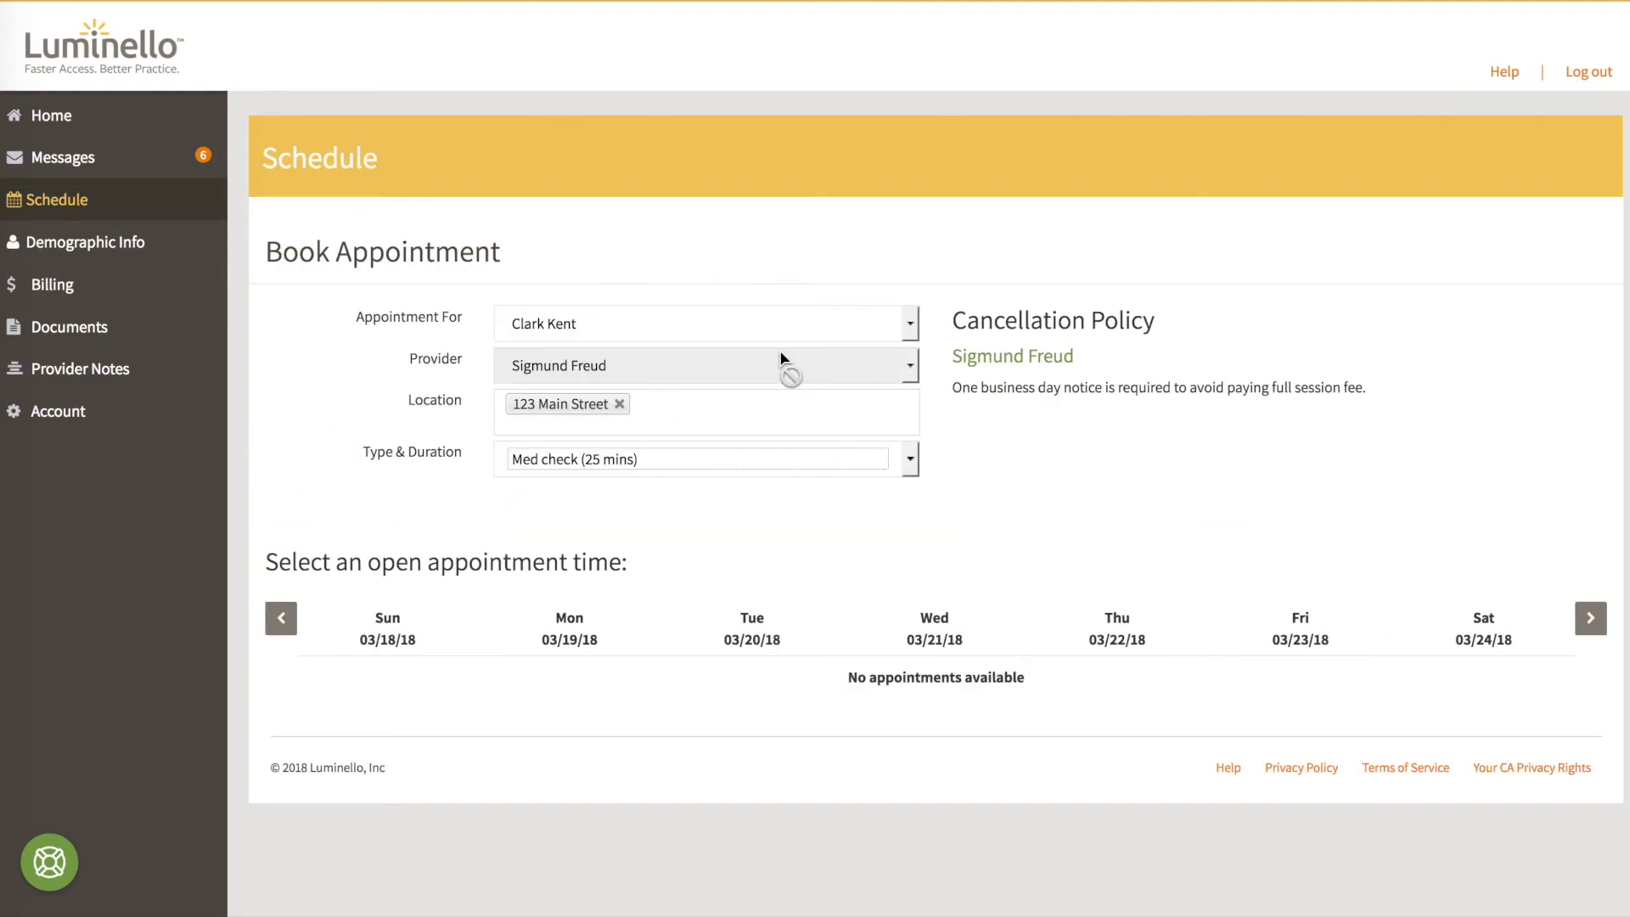
{"action": "left_click", "coordinate": [1590, 619]}
{"action": "scroll", "coordinate": [1384, 696], "scroll_direction": "down", "scroll_amount": 1}
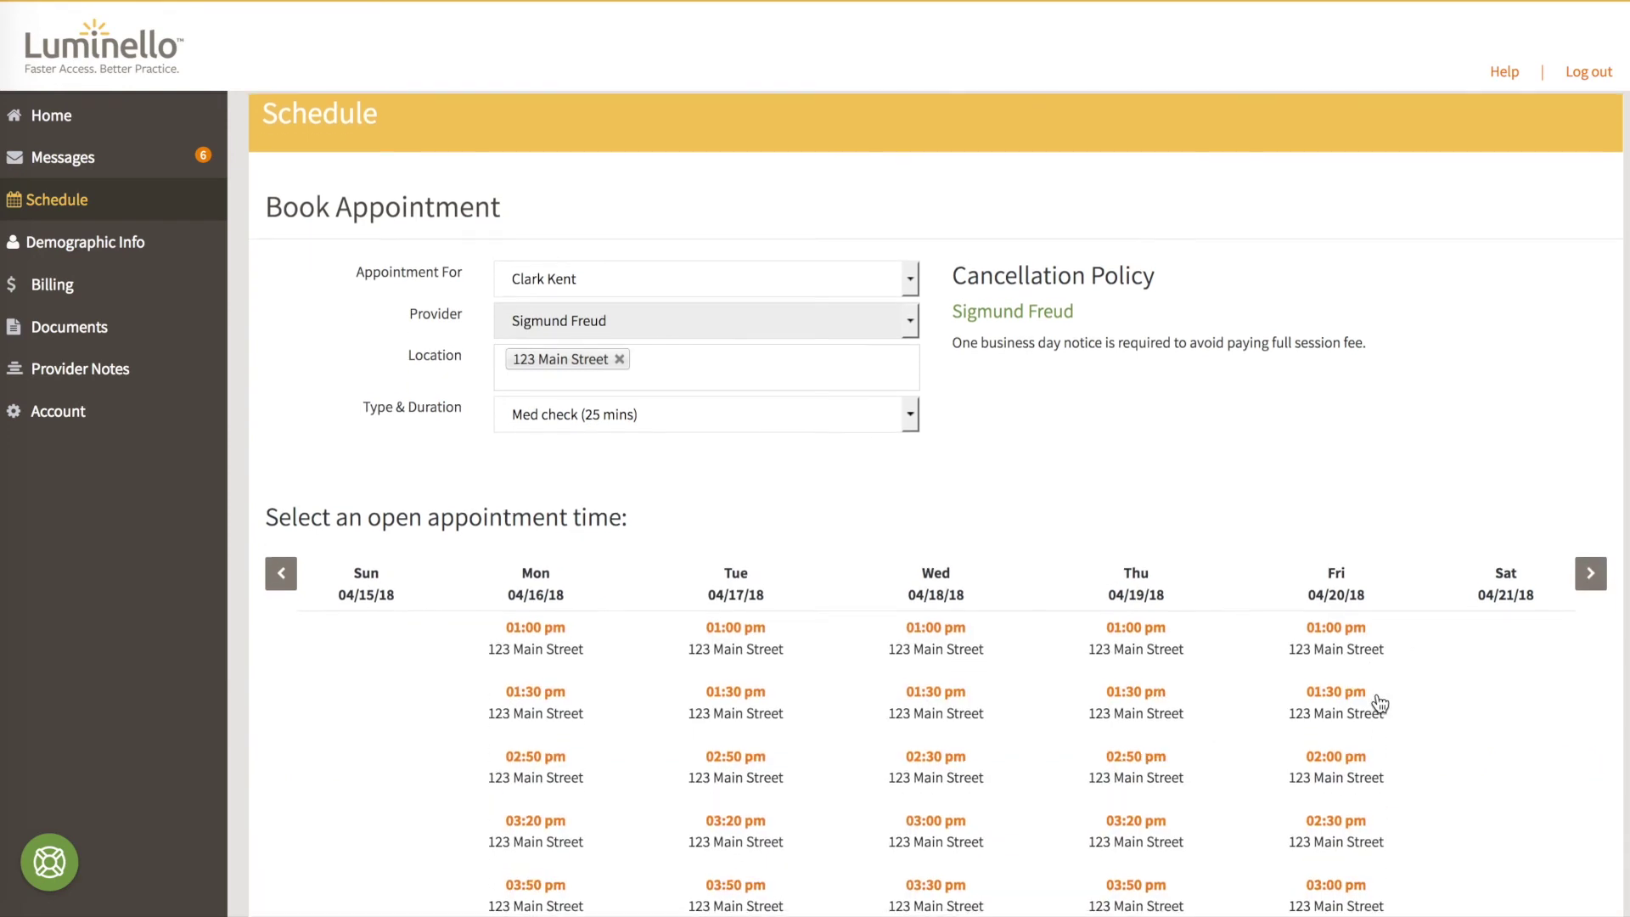
{"action": "scroll", "coordinate": [692, 714], "scroll_direction": "down", "scroll_amount": 1}
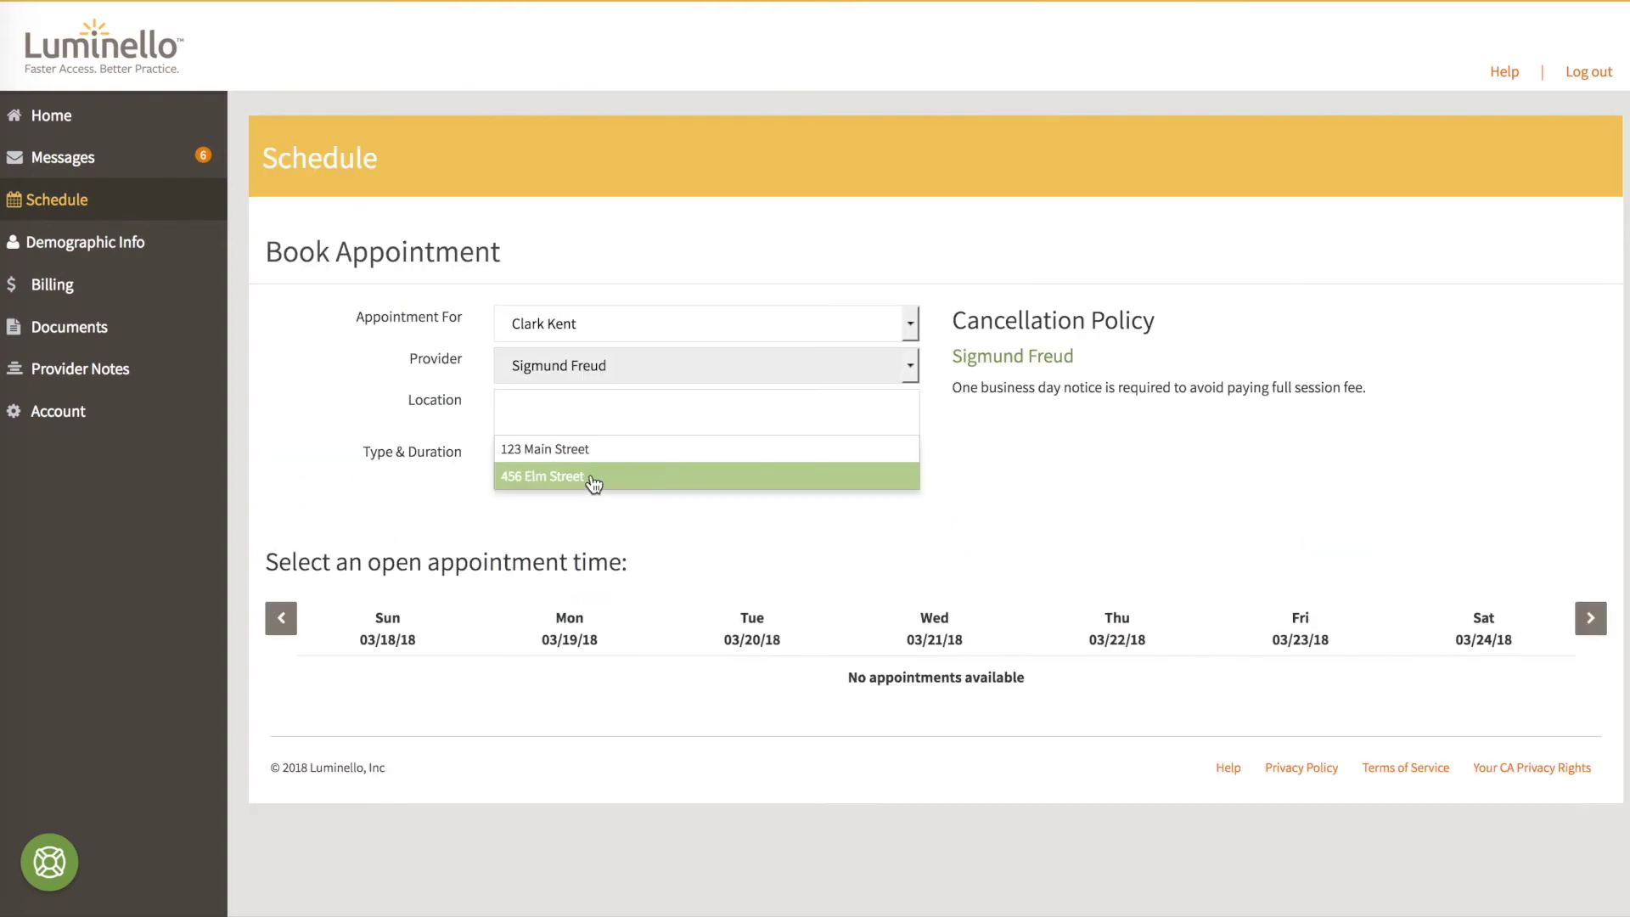
Limit the open Med check (25 mins) times to the Elm Street location and browse the weeks from 04/15/18 to 05/05/18
{"action": "left_click", "coordinate": [593, 476]}
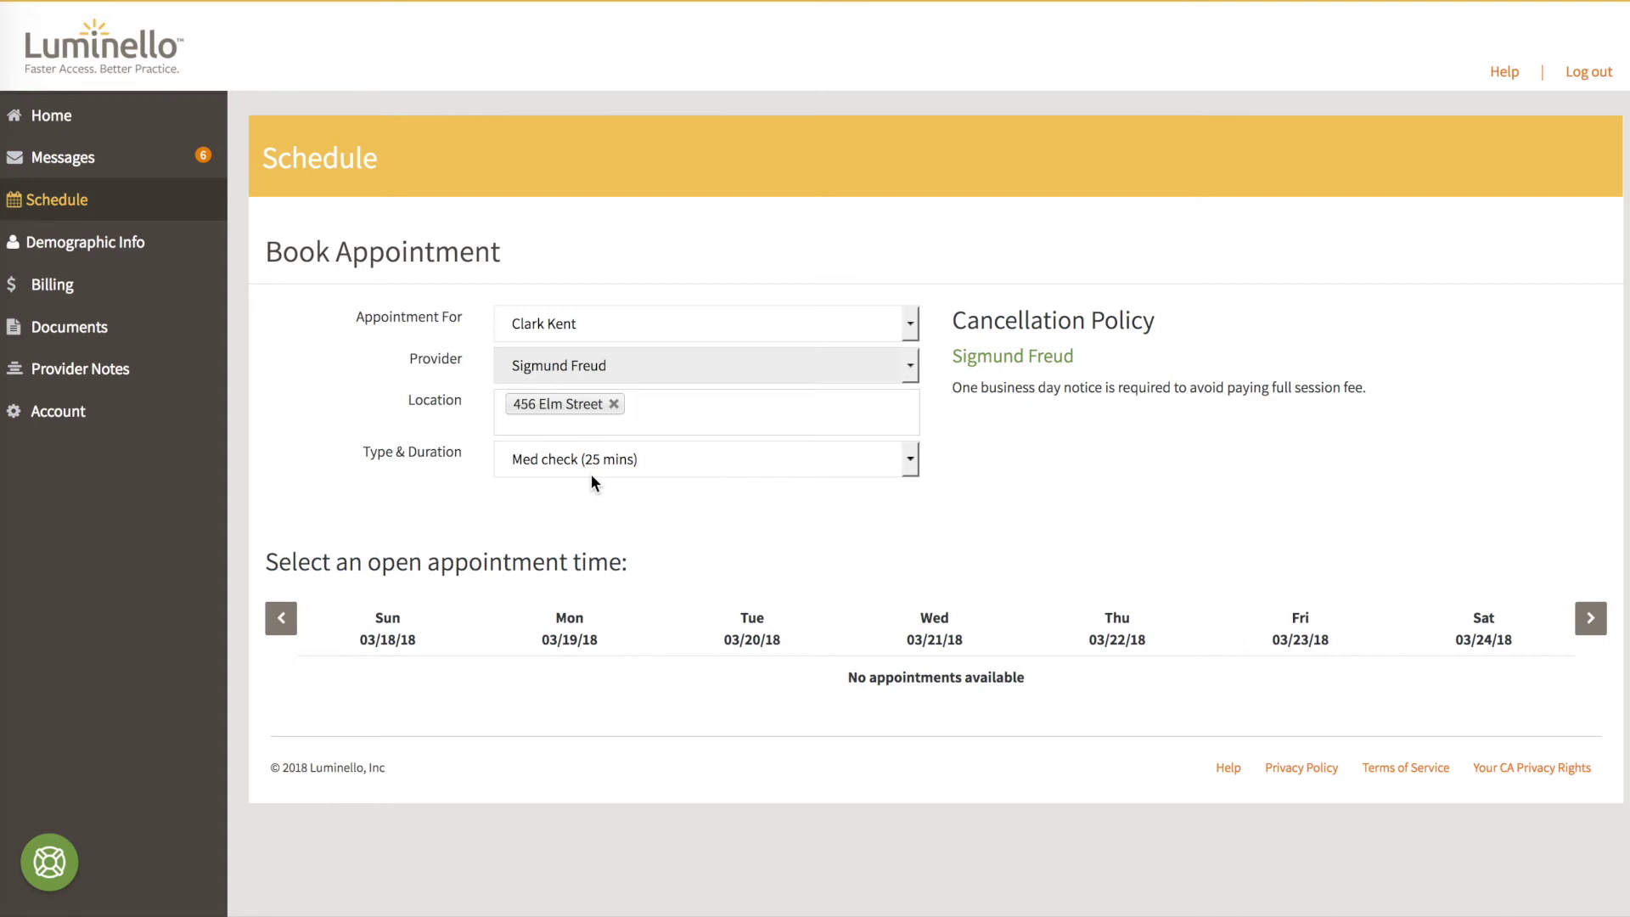
{"action": "left_click", "coordinate": [1589, 620]}
{"action": "left_click", "coordinate": [1589, 619]}
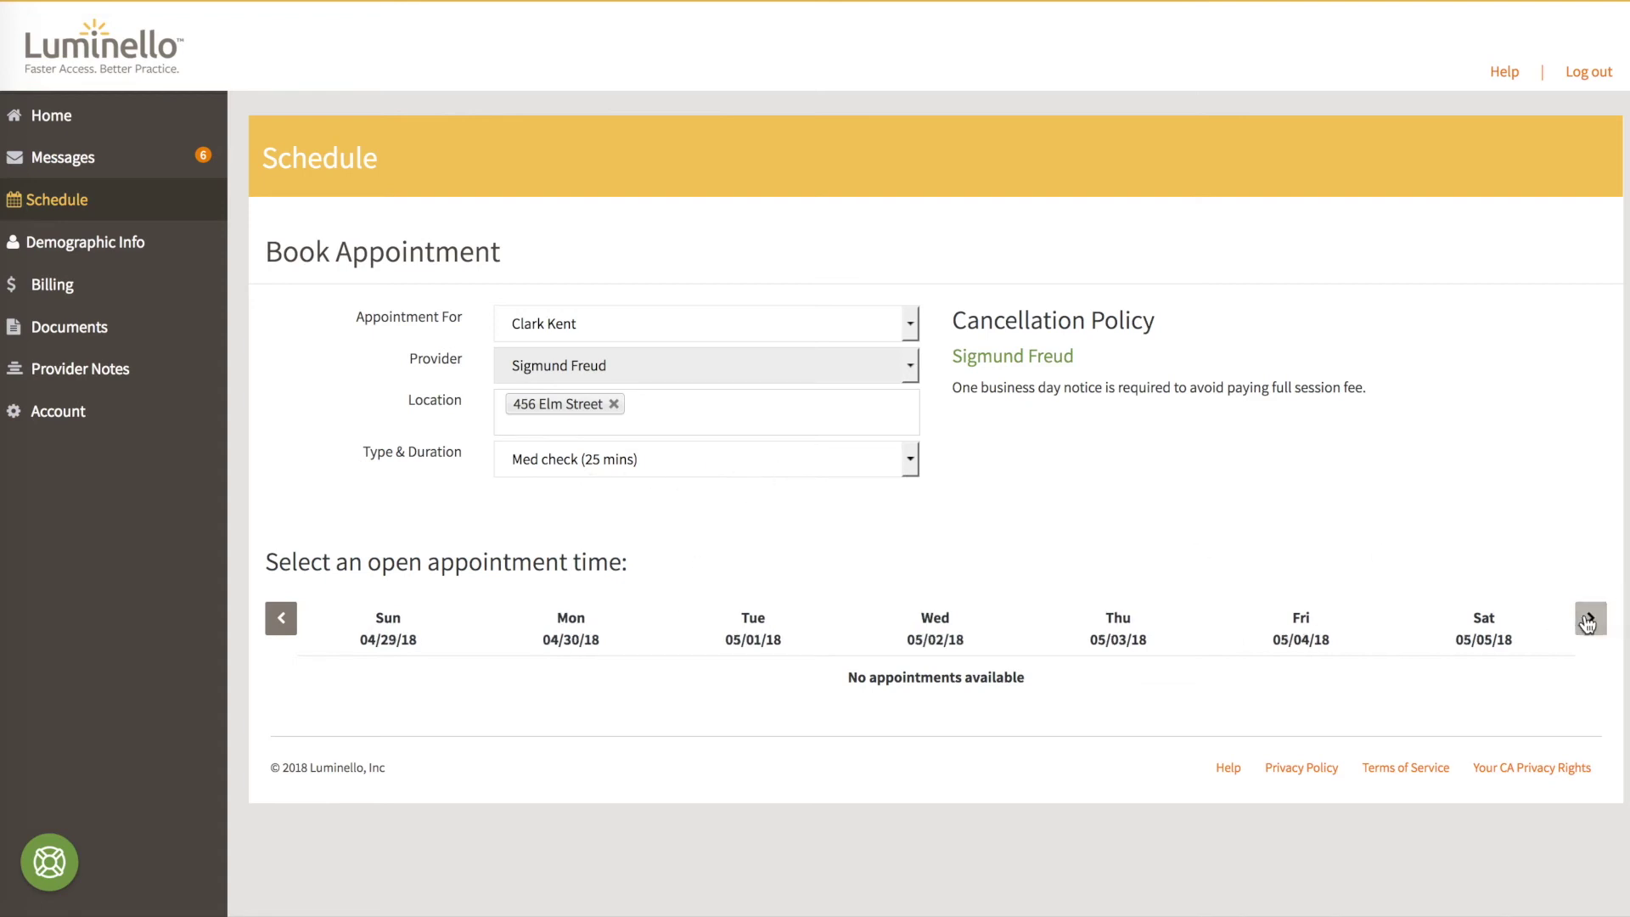
{"action": "left_click", "coordinate": [280, 622]}
{"action": "left_click", "coordinate": [280, 623]}
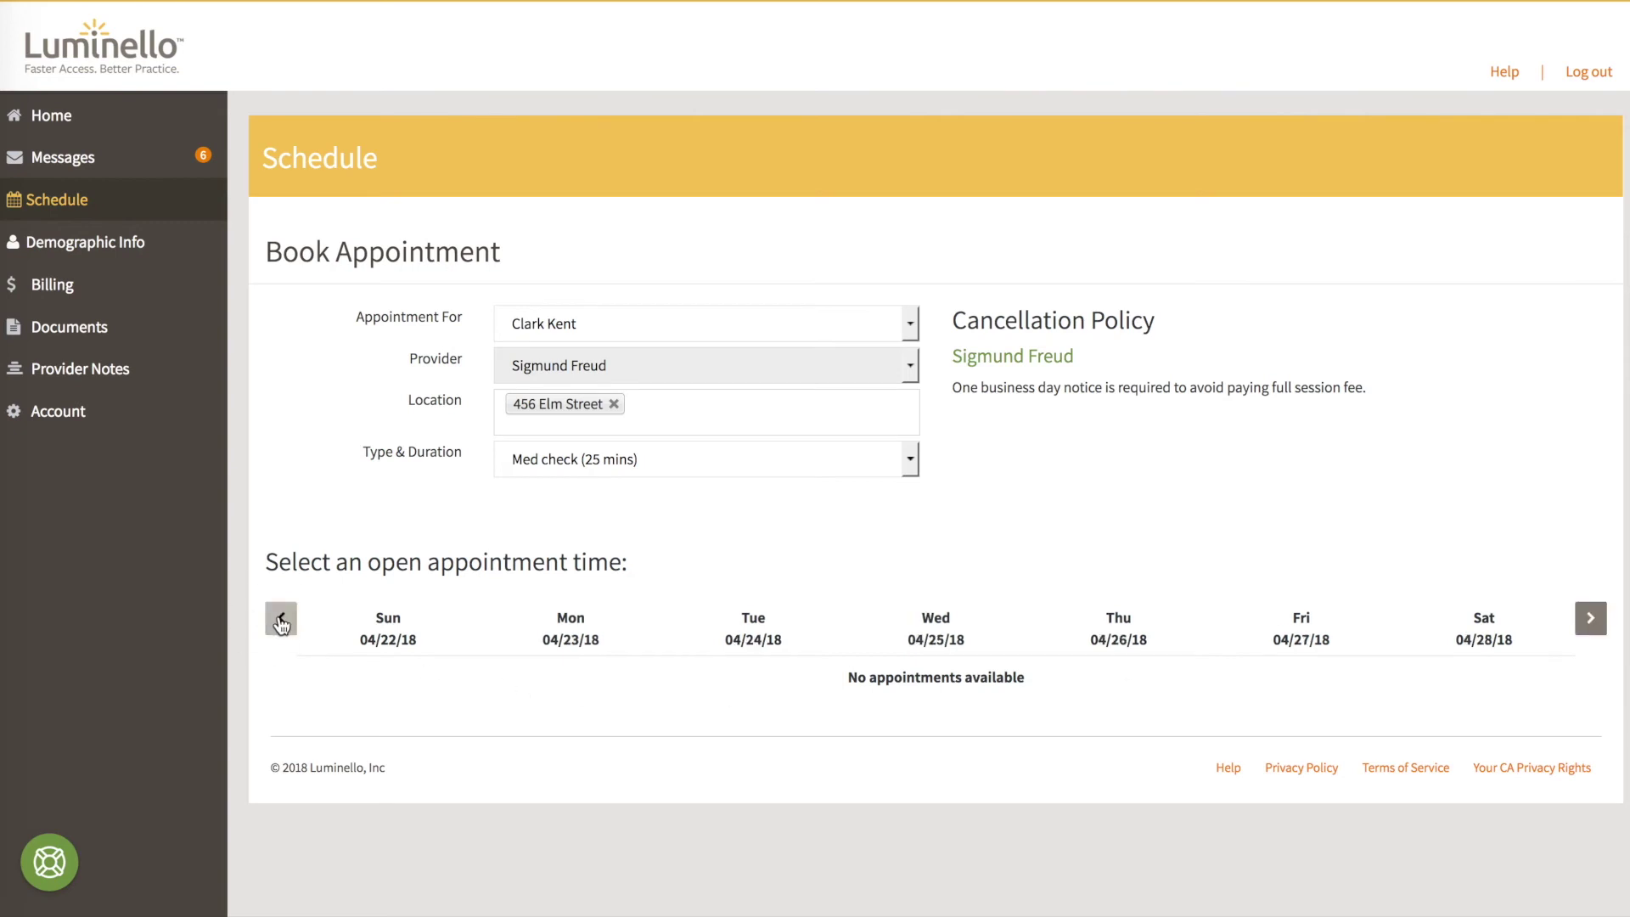
{"action": "left_click", "coordinate": [281, 623]}
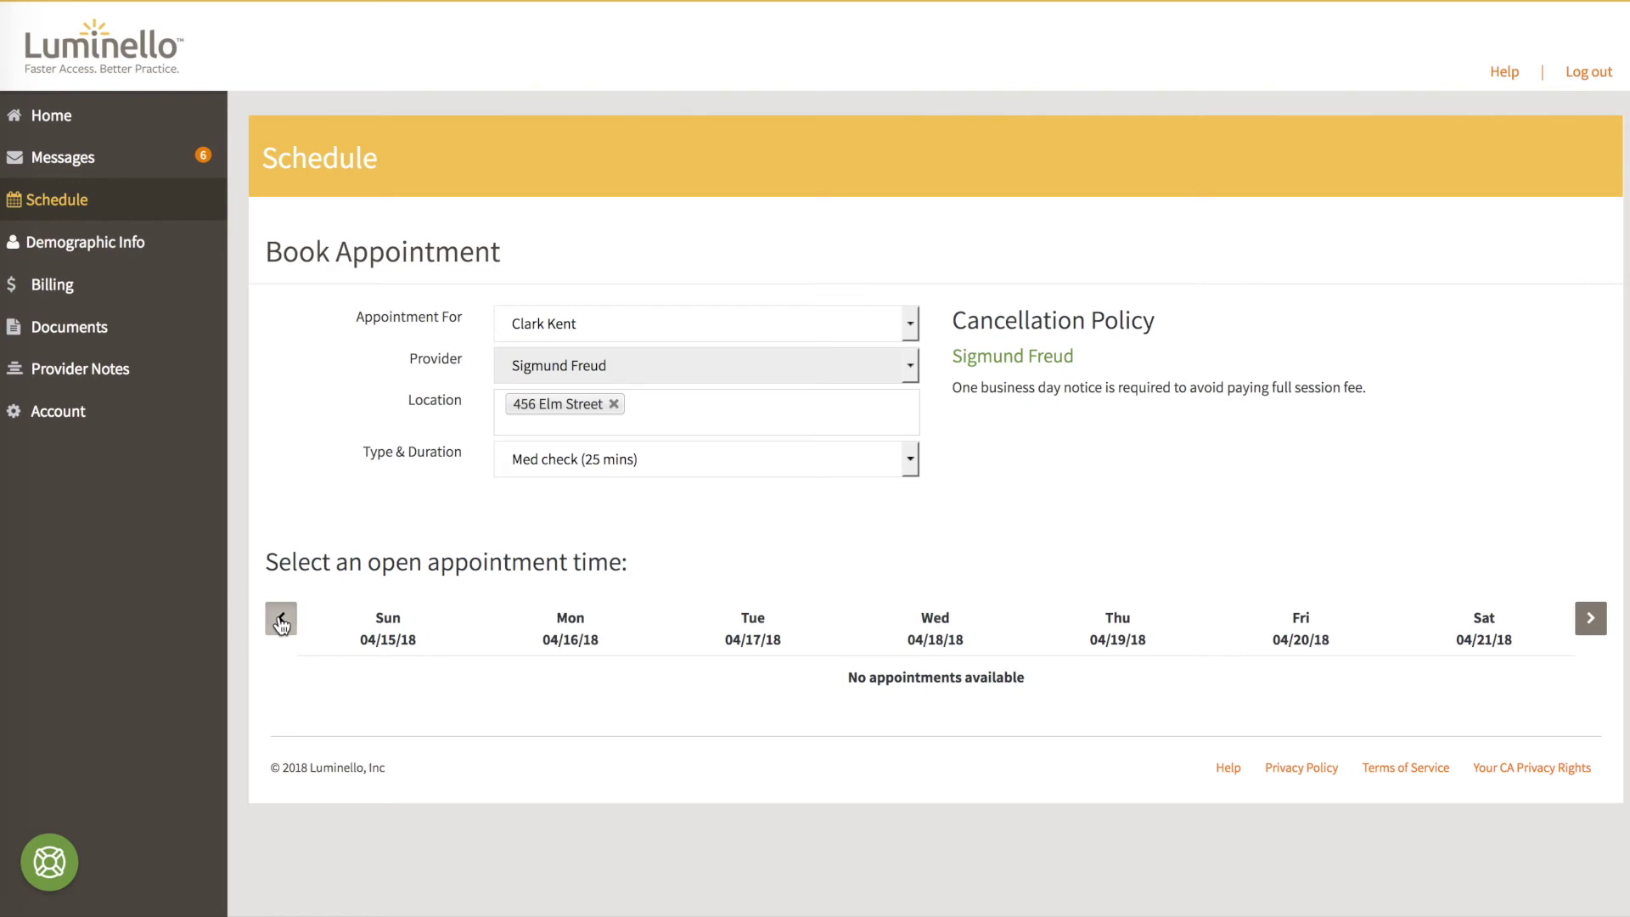
Add the Main Street location to the search and switch the appointment type to Therapy (50 mins)
{"action": "left_click", "coordinate": [624, 414]}
{"action": "left_click", "coordinate": [635, 450]}
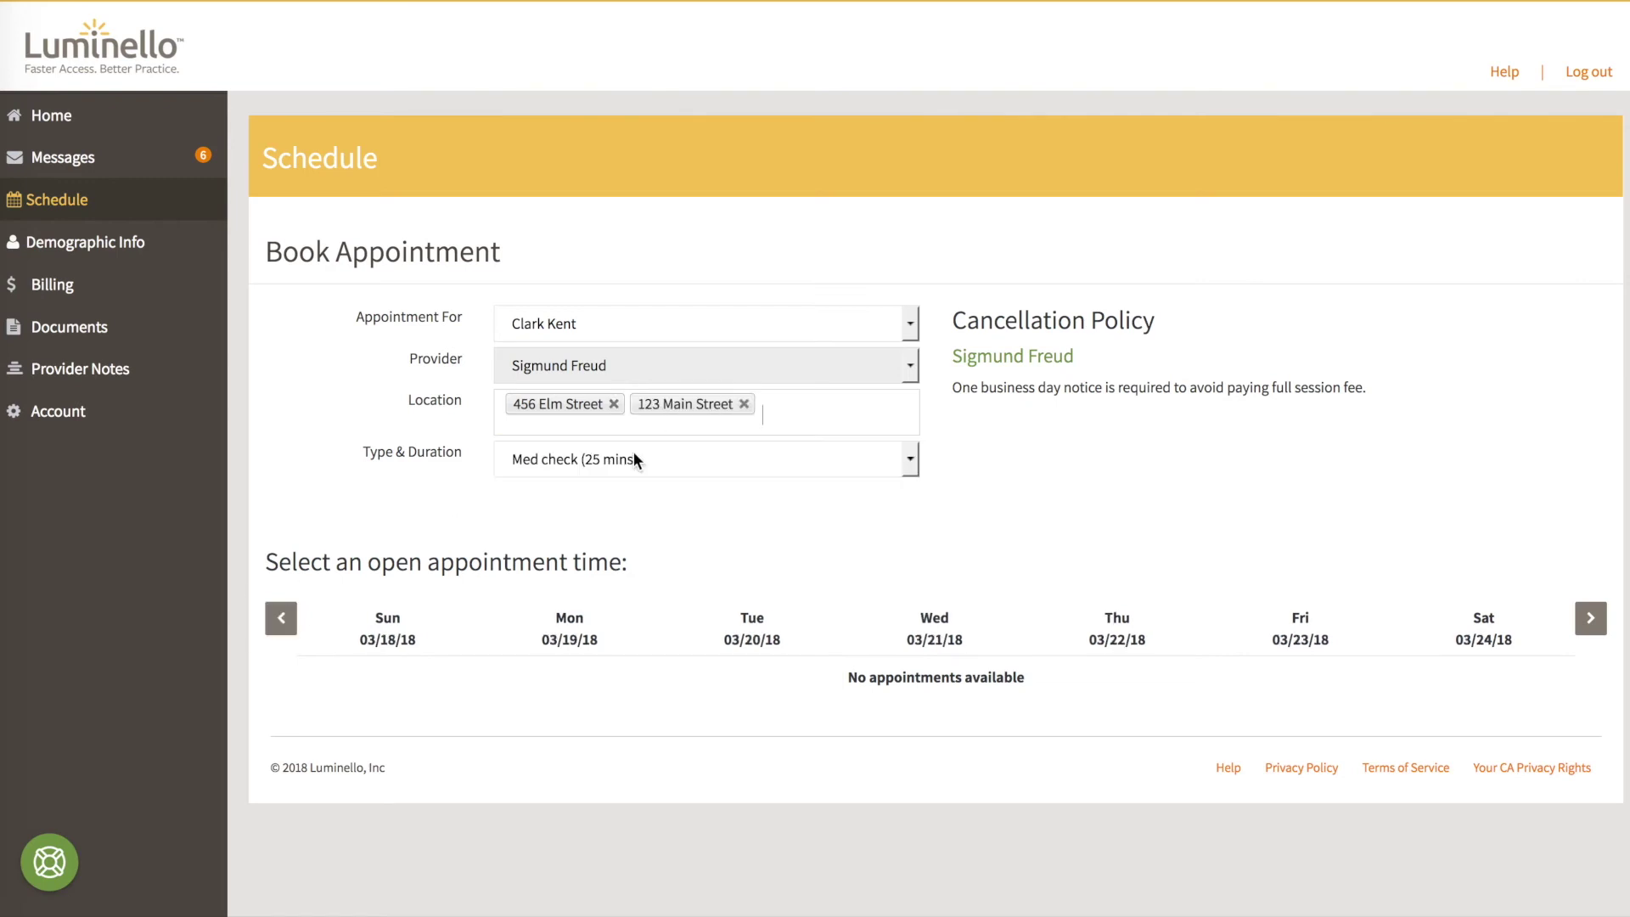
{"action": "left_click", "coordinate": [634, 451]}
{"action": "left_click", "coordinate": [631, 440]}
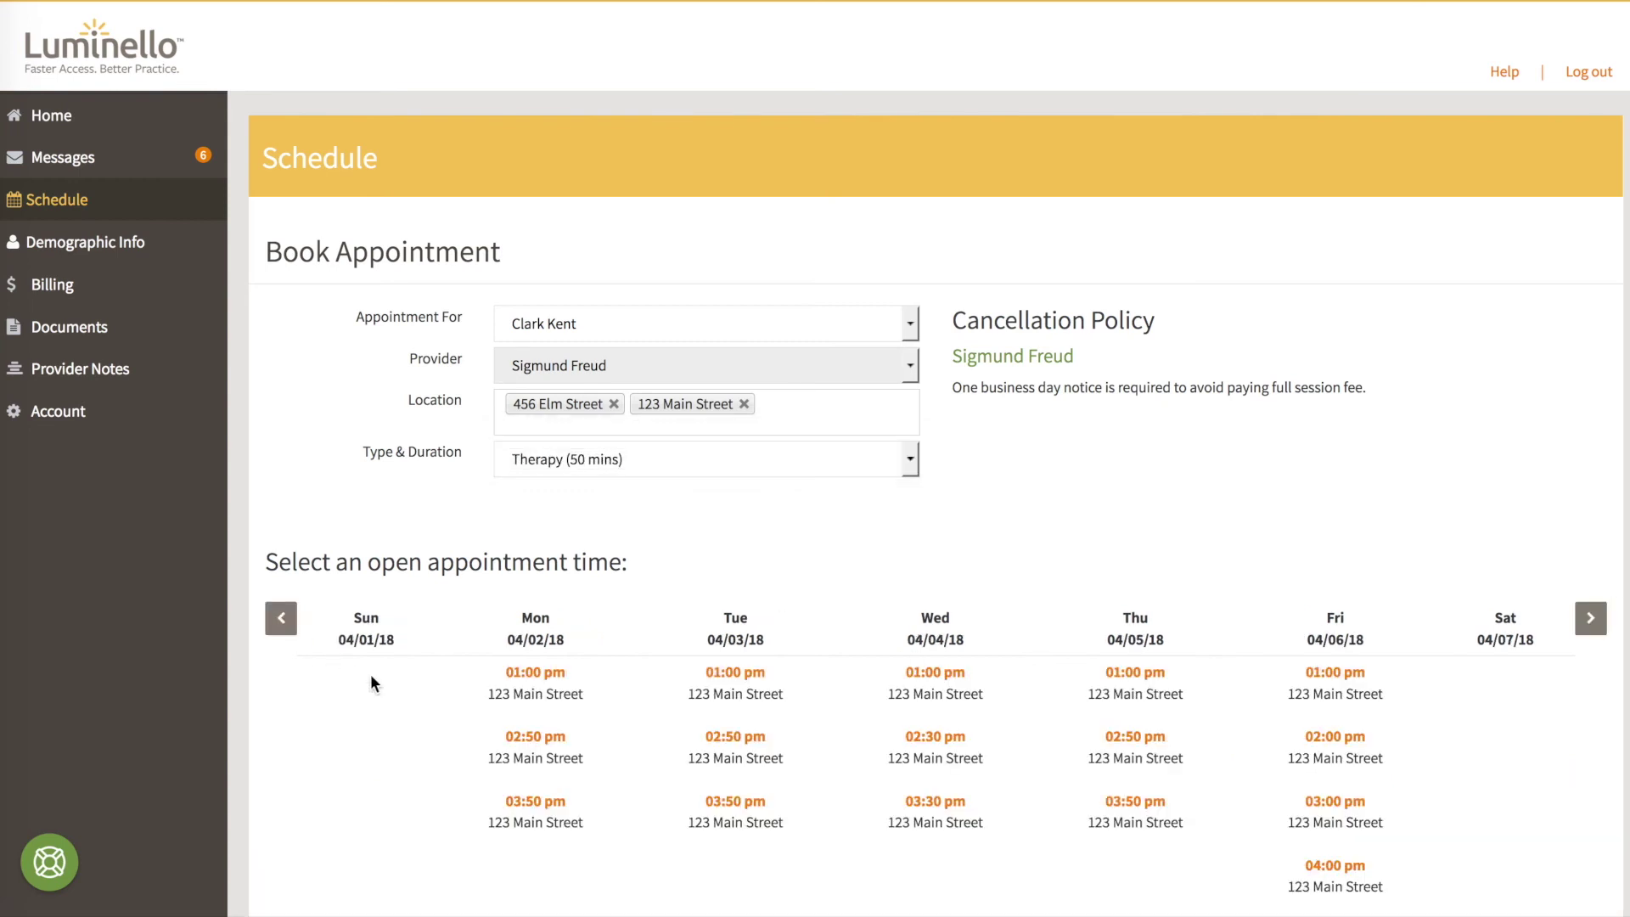
Book the 01:00 pm appointment on Monday 04/02/18 with an auto reminder 24 hours before, and return to the portal home page
{"action": "left_click", "coordinate": [526, 675]}
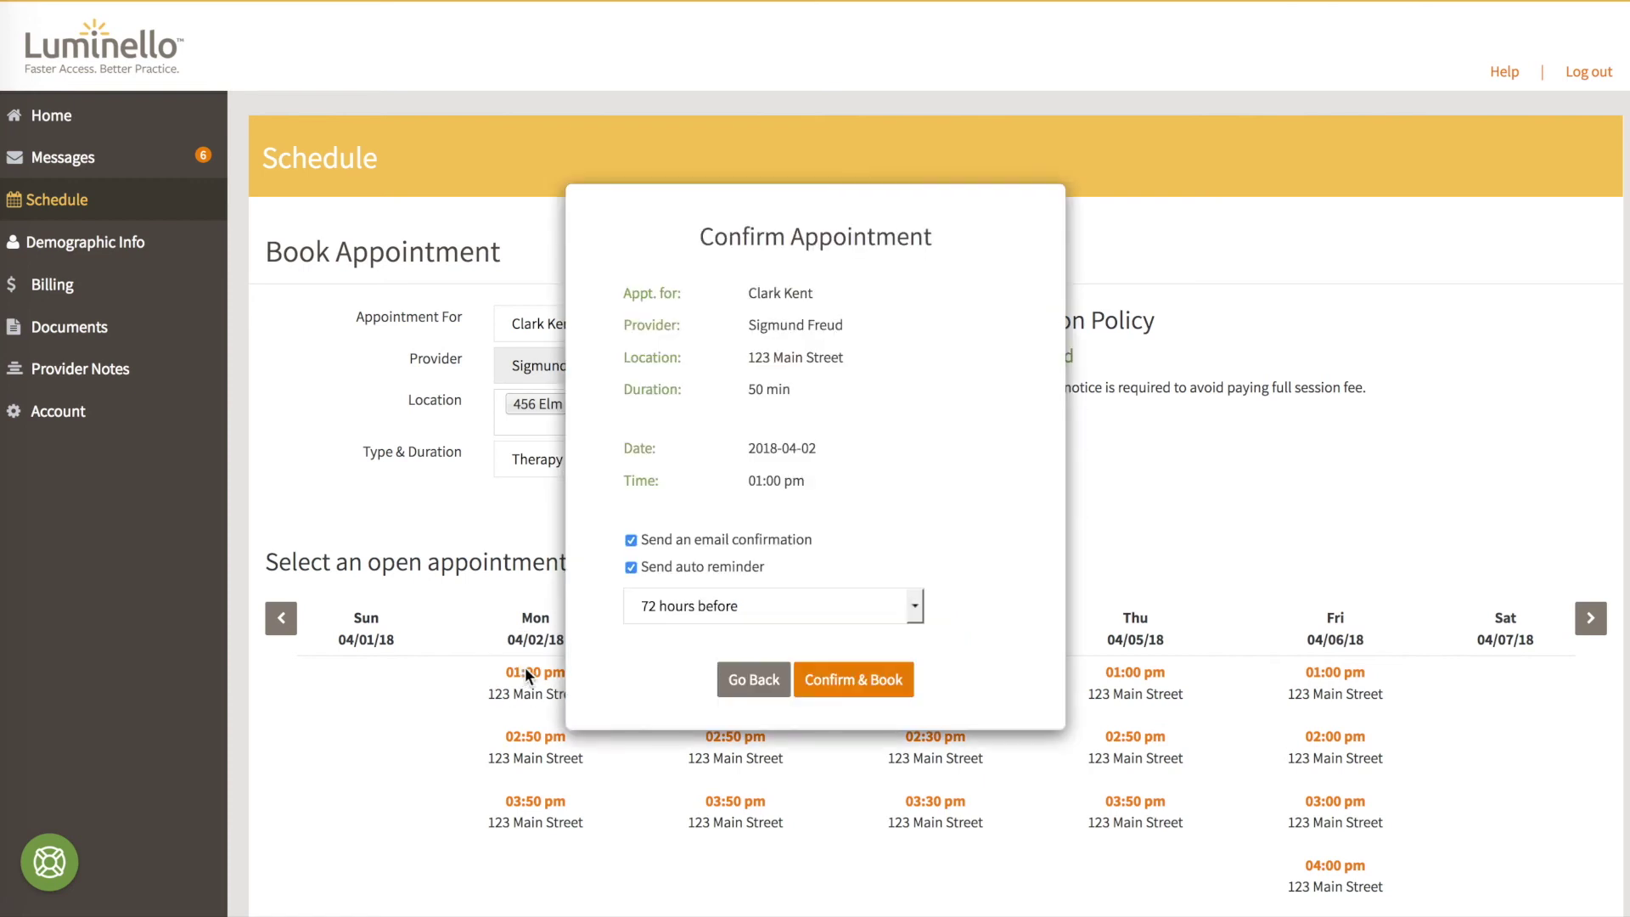
{"action": "left_click", "coordinate": [716, 596]}
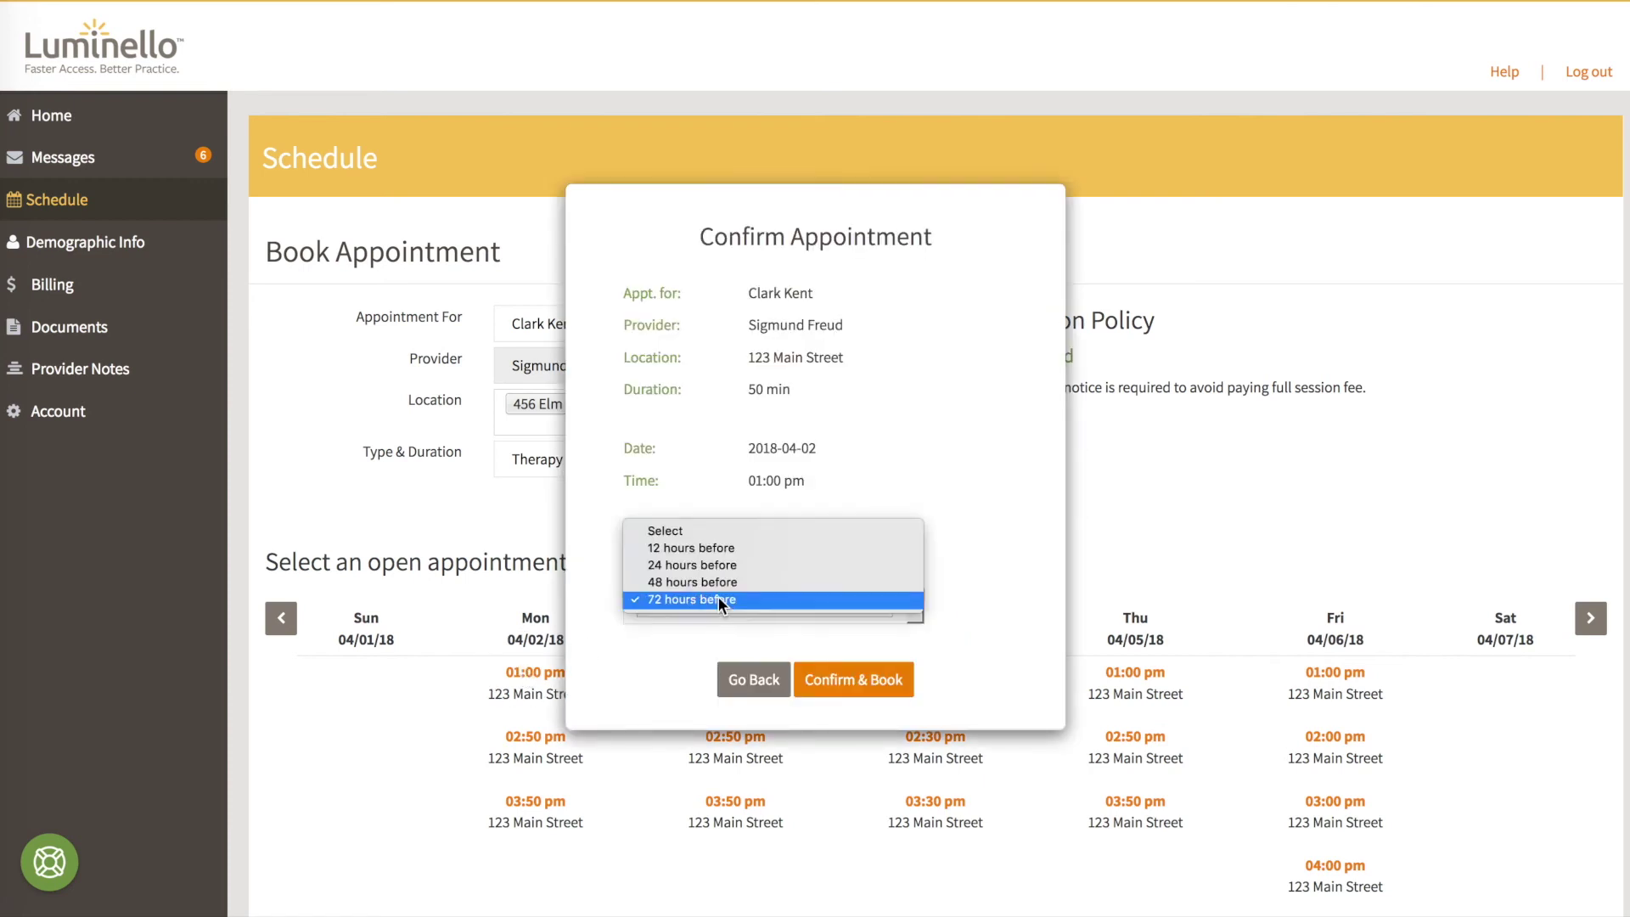
{"action": "left_click", "coordinate": [720, 567]}
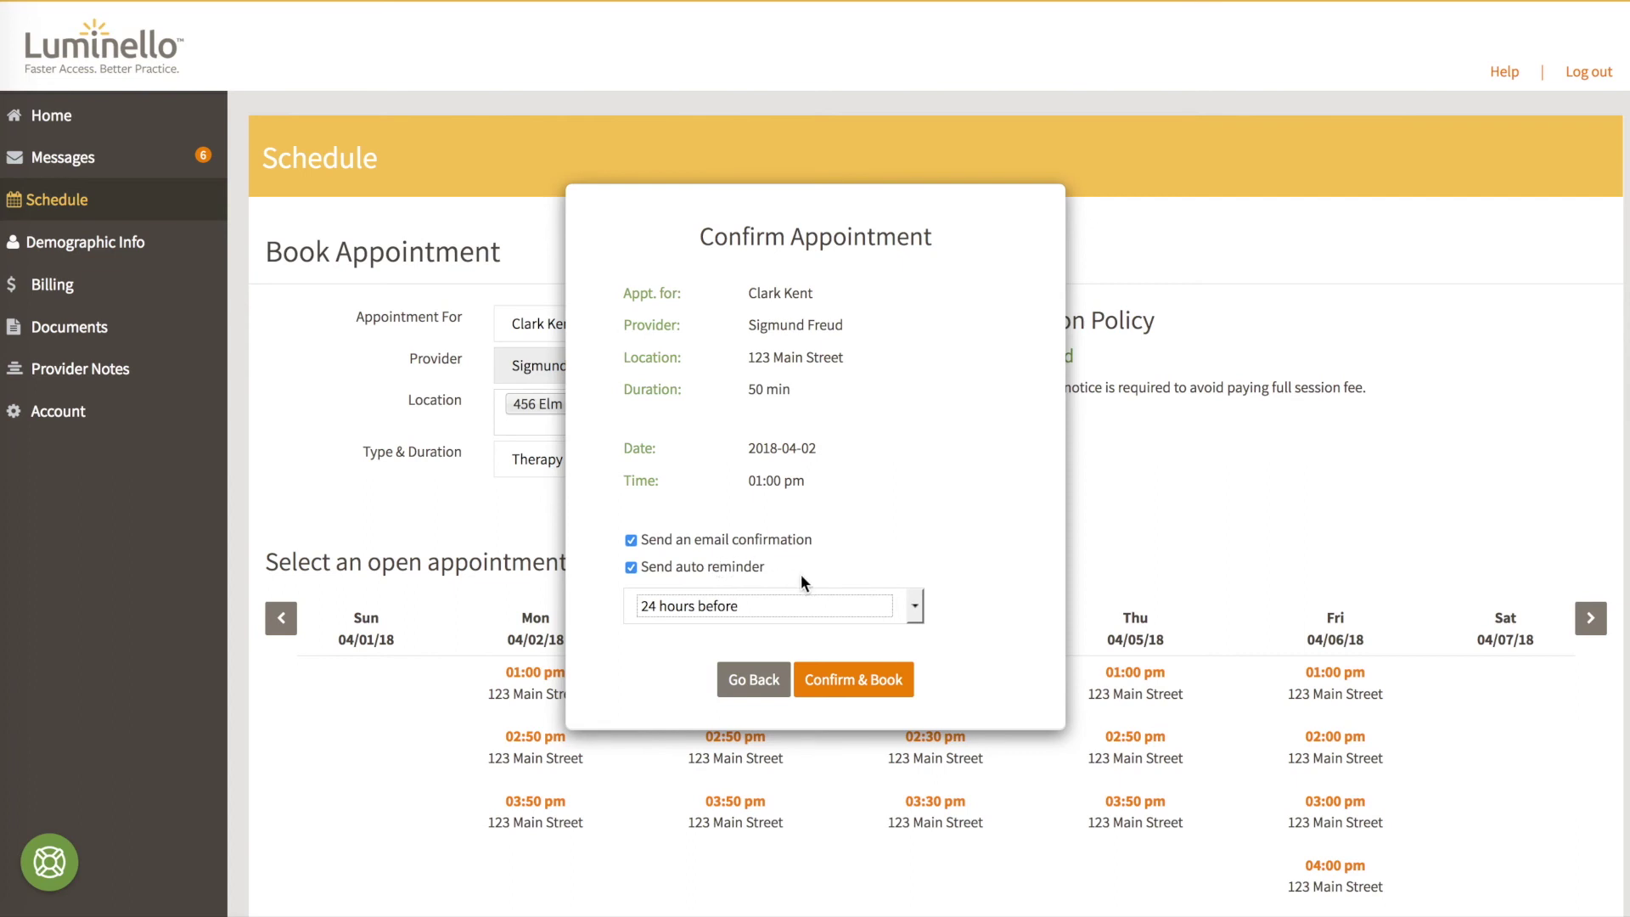
{"action": "left_click", "coordinate": [858, 678]}
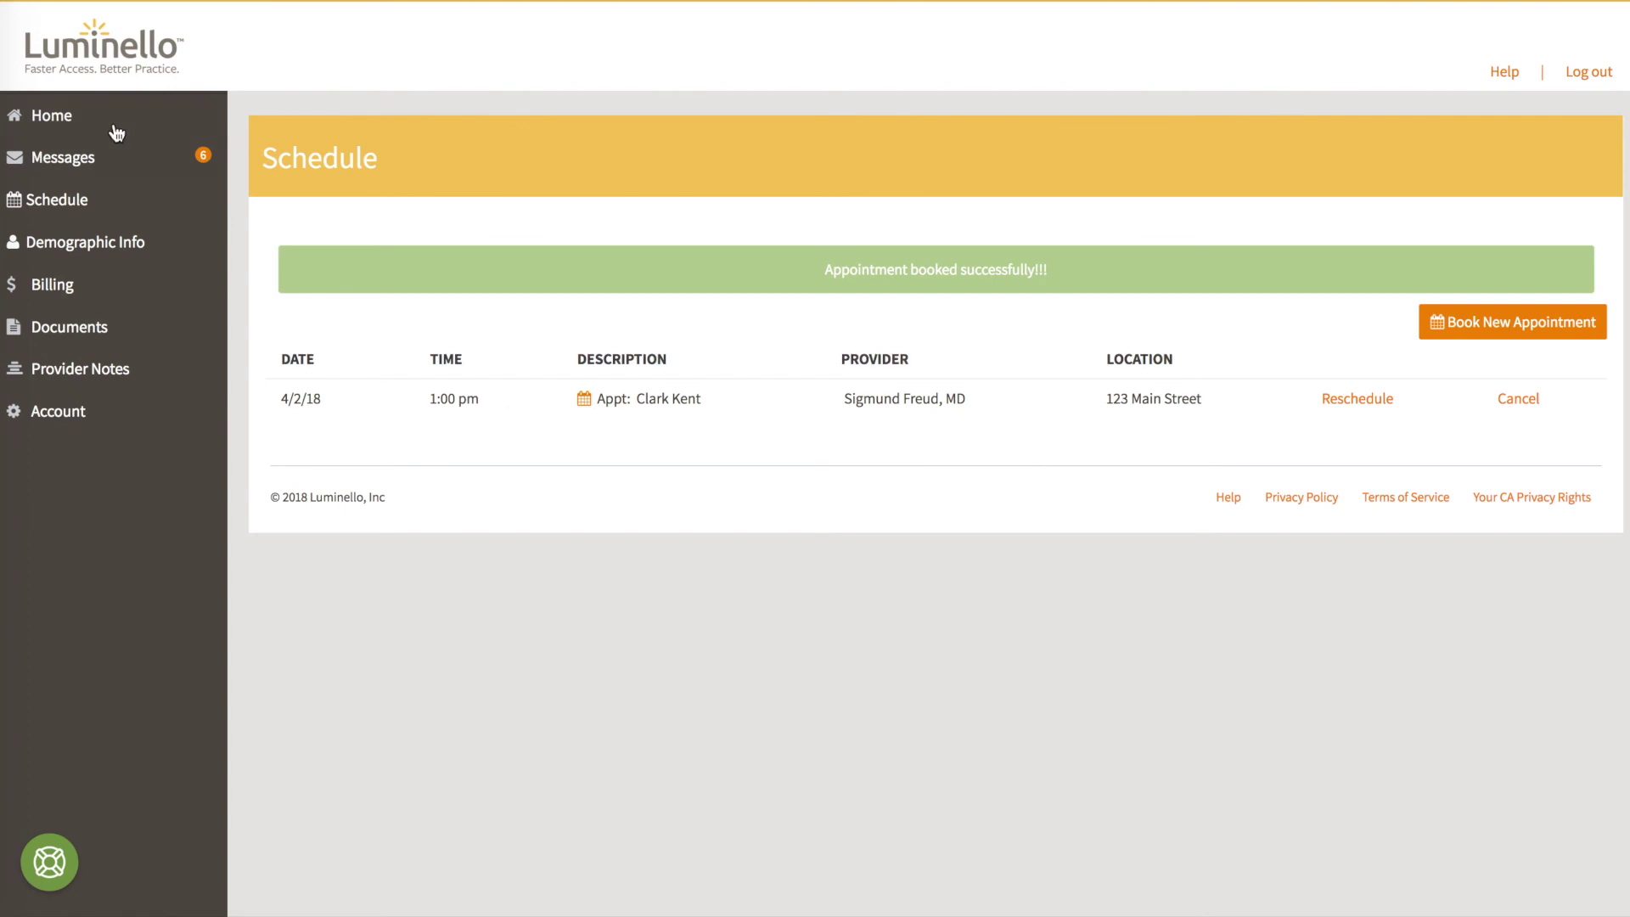
{"action": "left_click", "coordinate": [72, 125]}
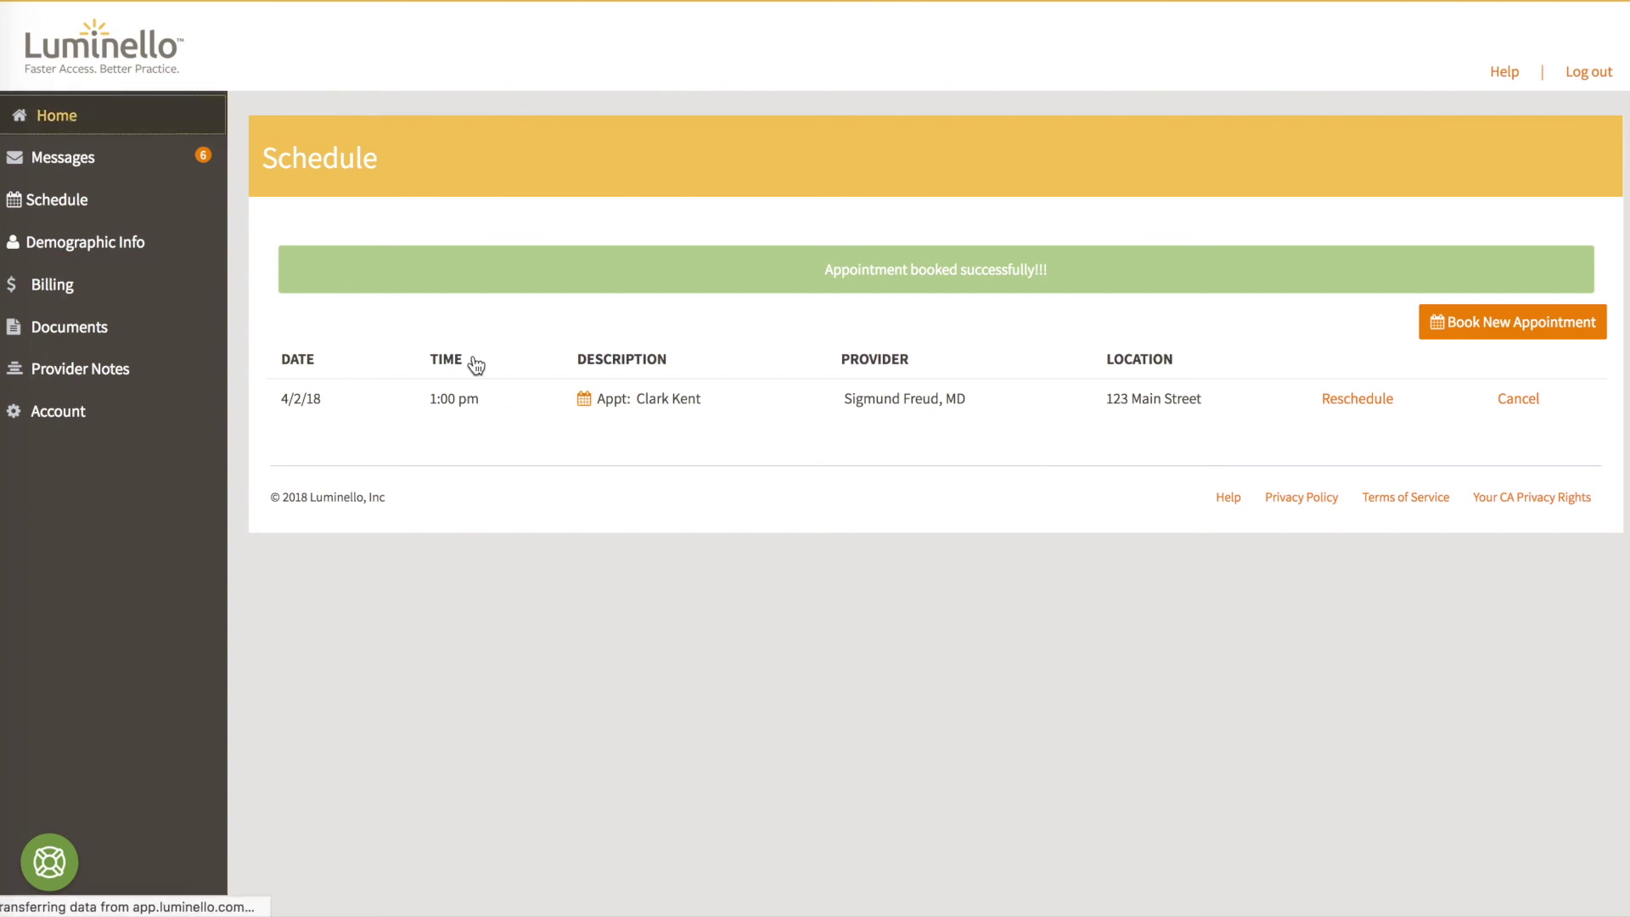